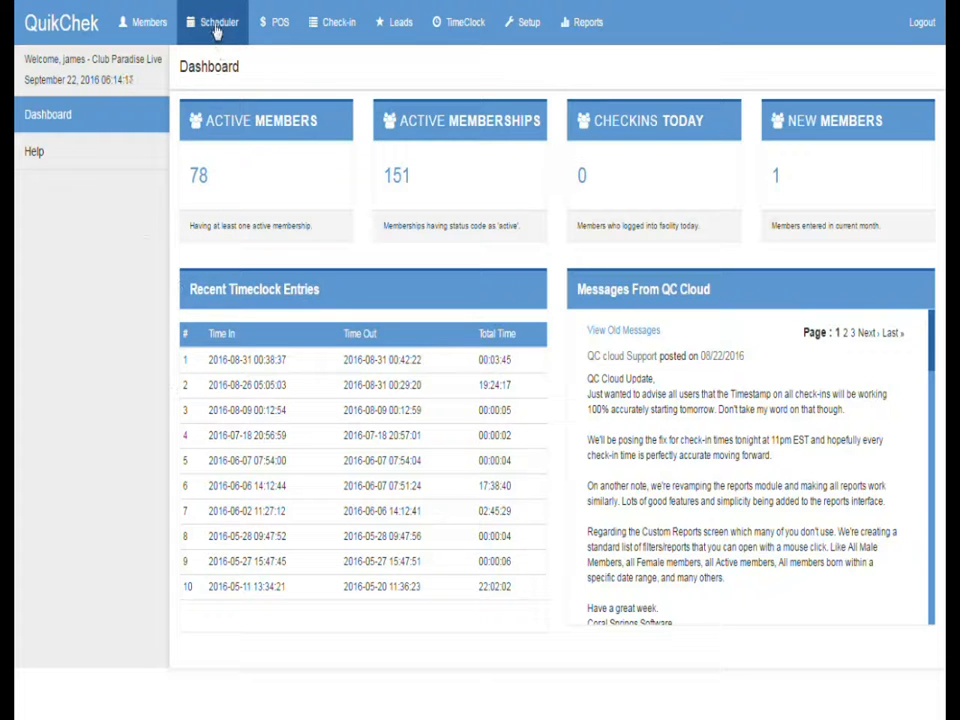
- Go to the scheduler dashboard's custom reports and open the saved filter "All New Joins in a specific Date range"
{"action": "left_click", "coordinate": [216, 30]}
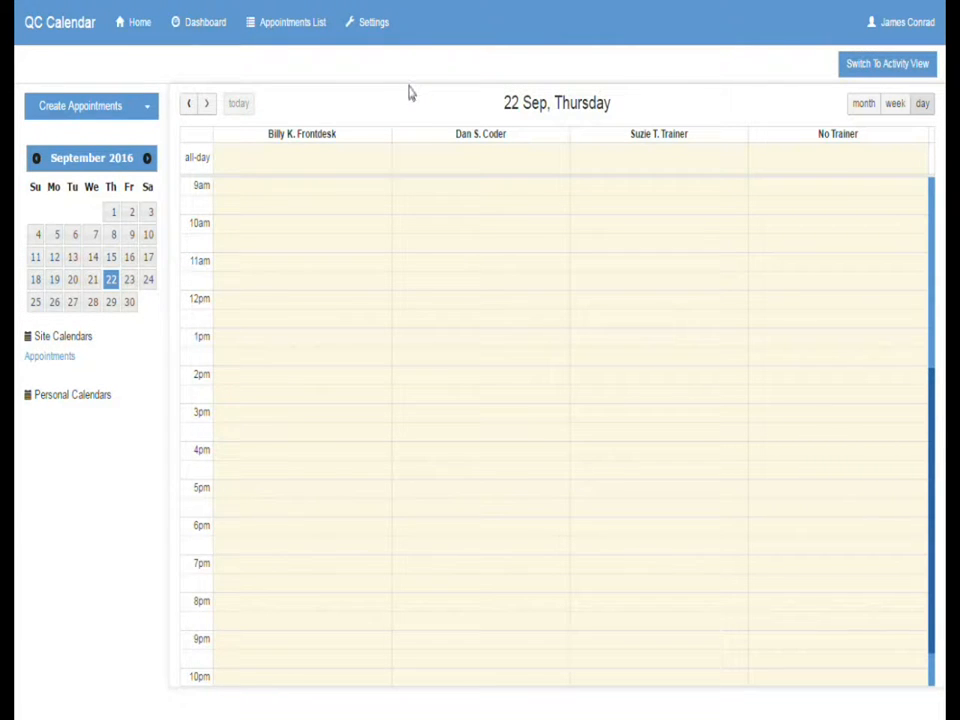
{"action": "left_click", "coordinate": [202, 30]}
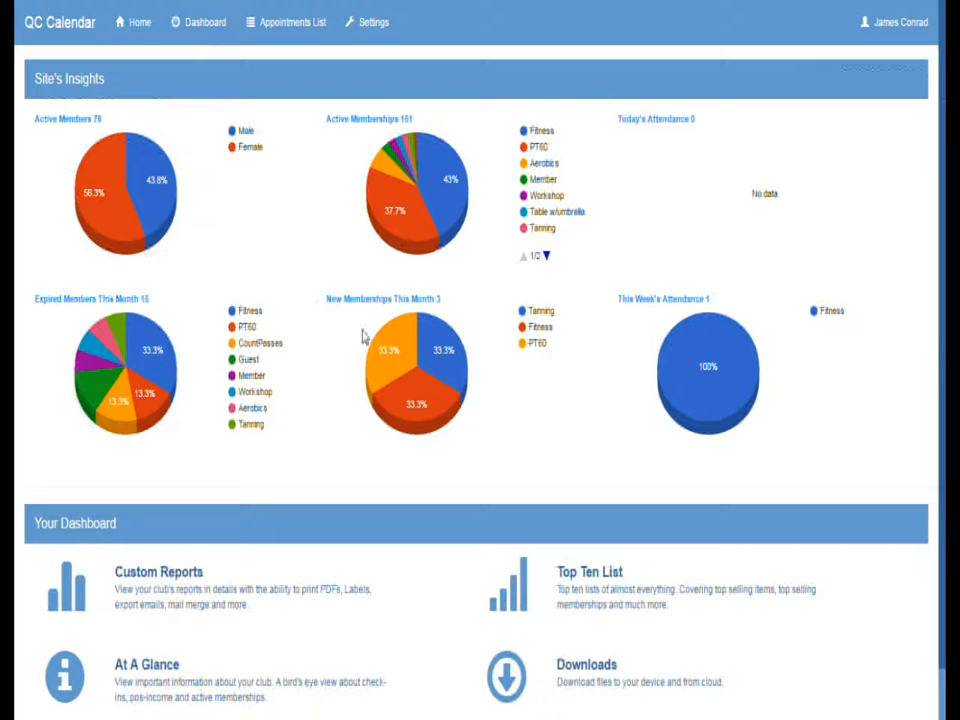
{"action": "left_click", "coordinate": [157, 575]}
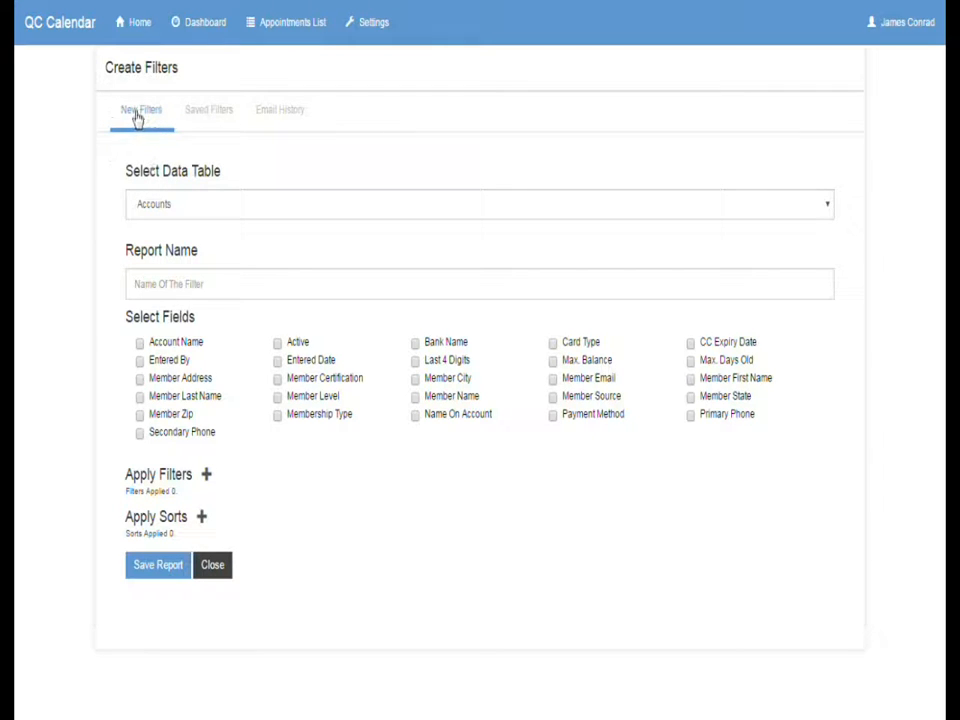
{"action": "left_click", "coordinate": [204, 118]}
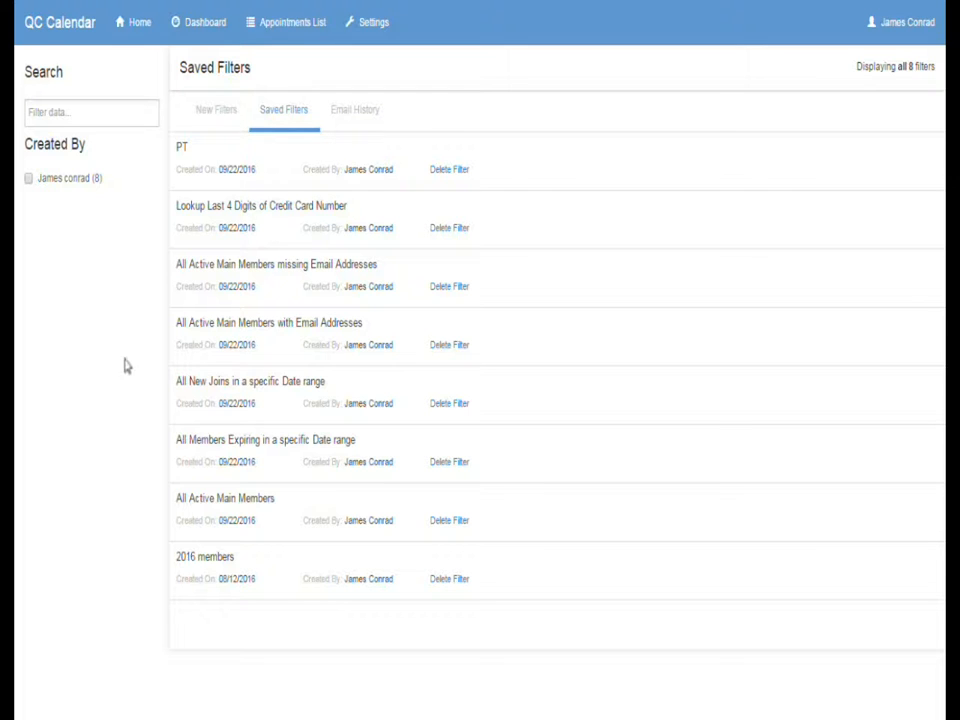
{"action": "left_click", "coordinate": [216, 386]}
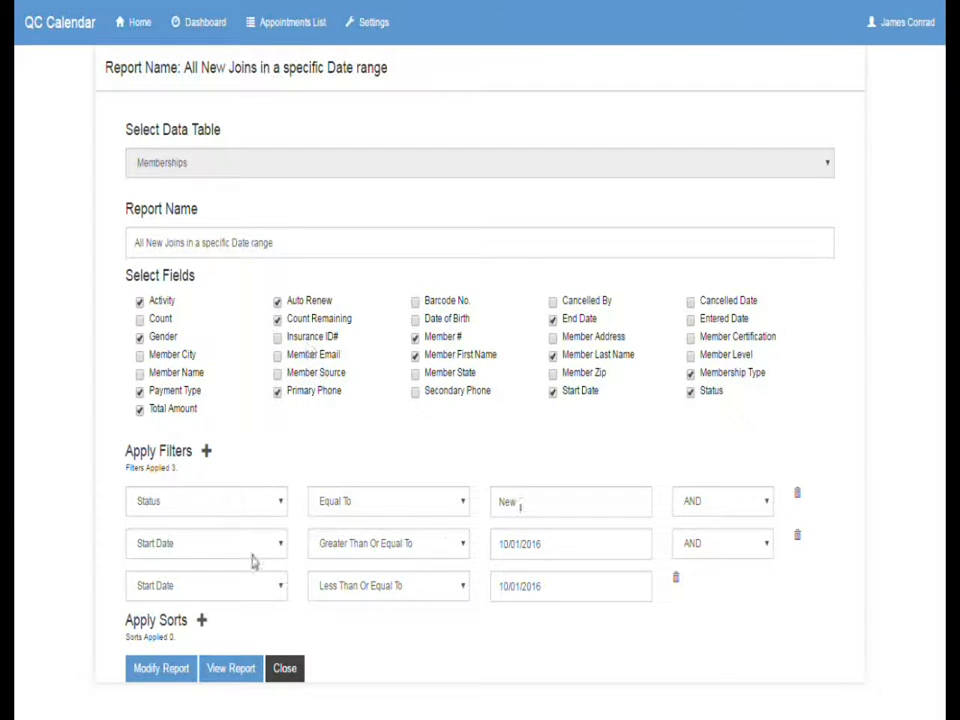
- Set the Start Date filter range to 01/01/2016 through 10/31/2016, generate the modified report, and return to the filters list
{"action": "left_click", "coordinate": [508, 545]}
{"action": "key", "text": "BackSpace"}
{"action": "key", "text": "BackSpace"}
{"action": "type", "text": "01"}
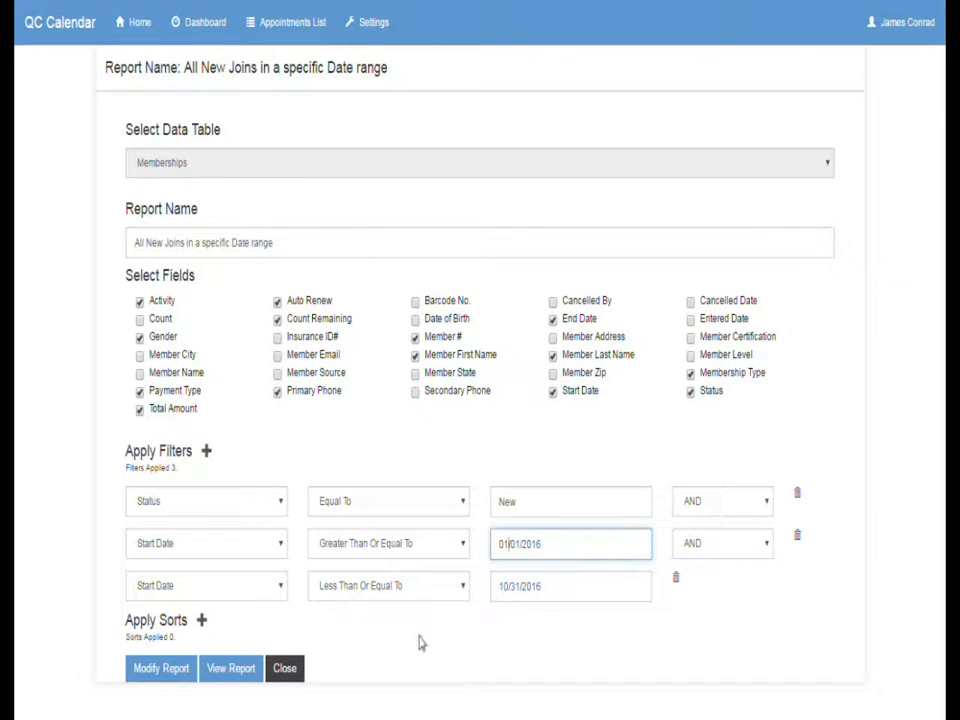
{"action": "left_click", "coordinate": [160, 669]}
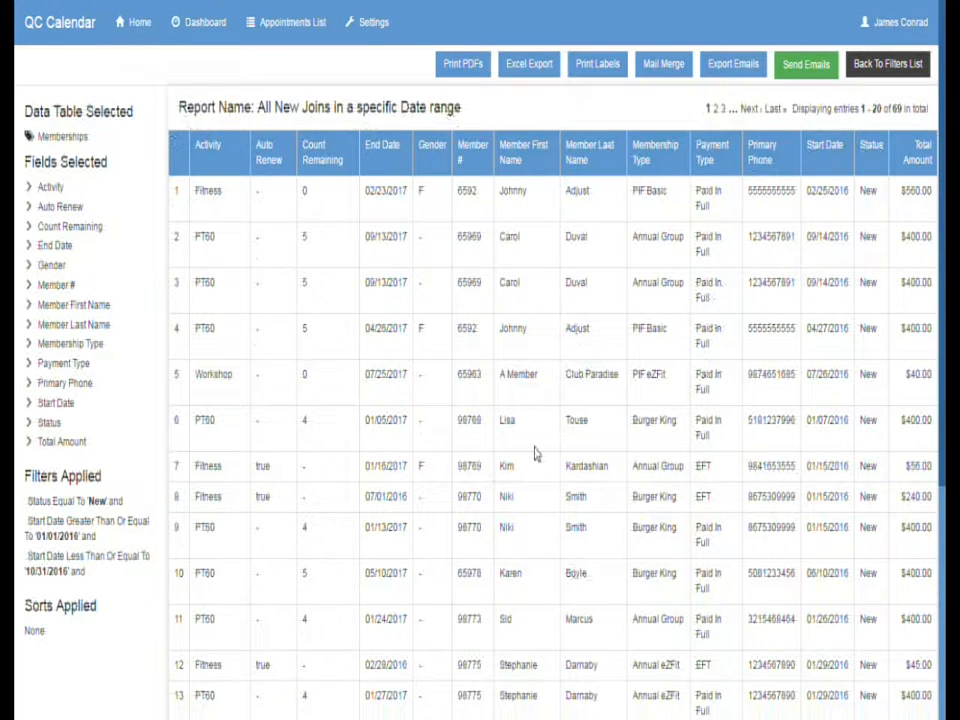
{"action": "left_click", "coordinate": [879, 66]}
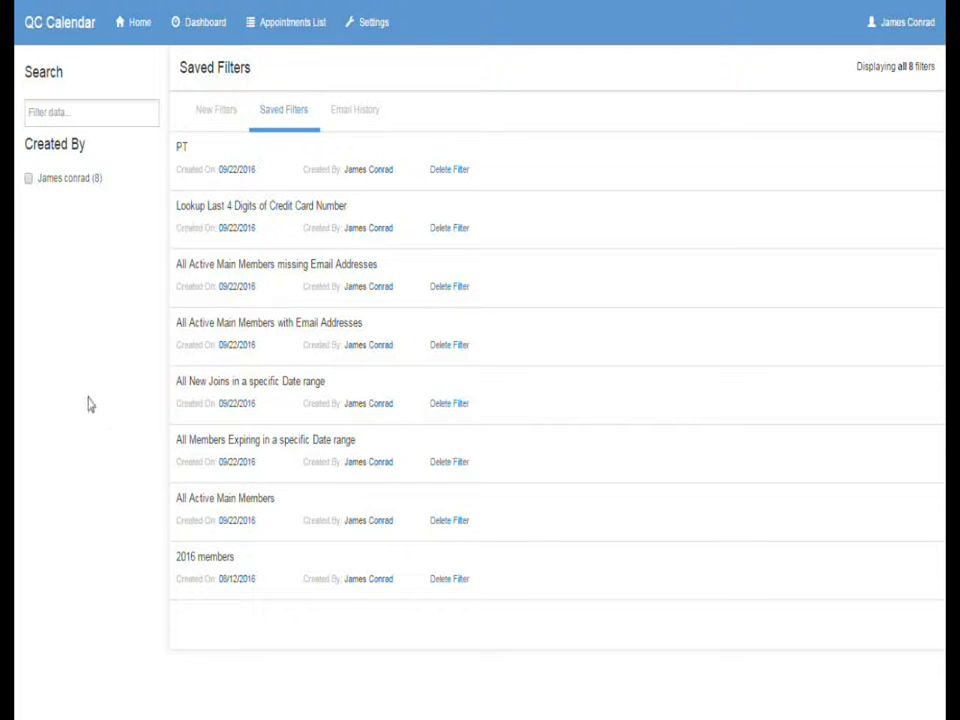
- Start a new filter based on the Memberships data table
{"action": "left_click", "coordinate": [213, 114]}
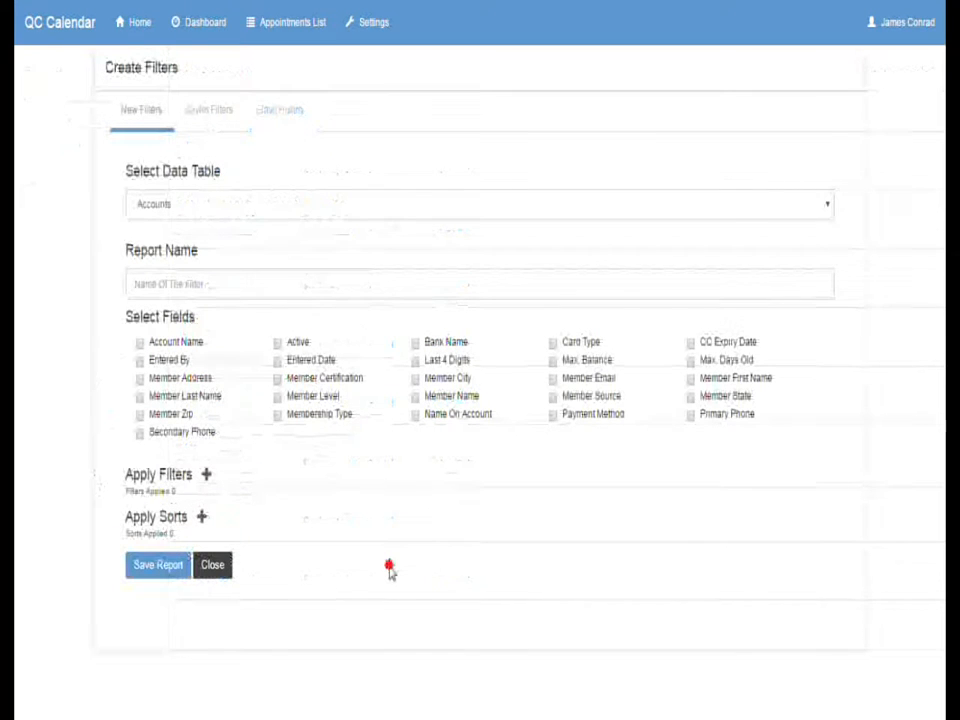
{"action": "left_click", "coordinate": [196, 212]}
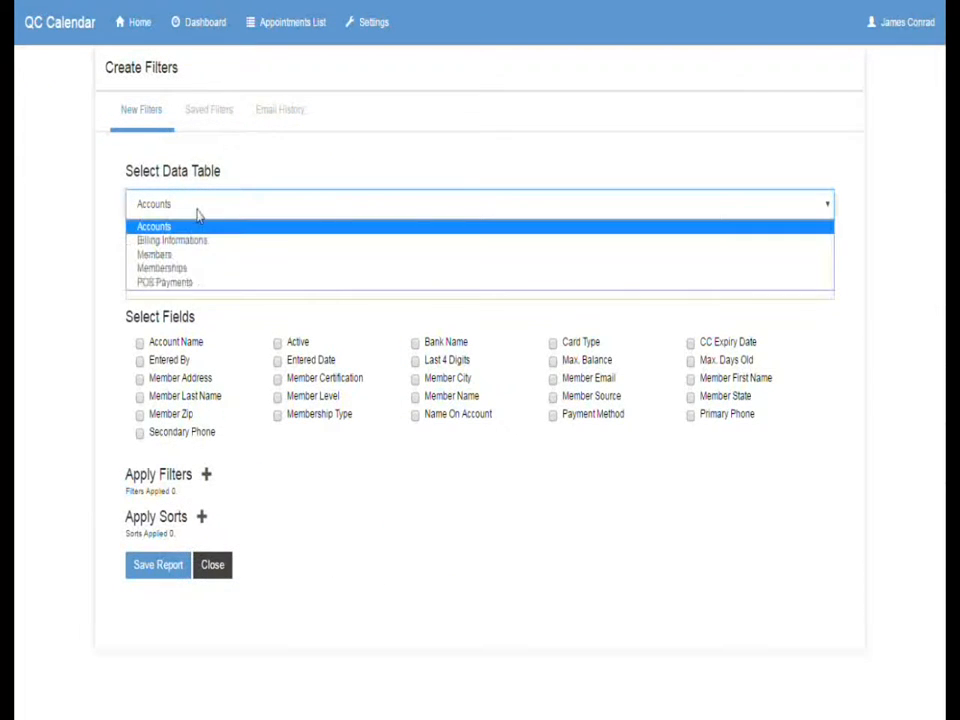
{"action": "left_click", "coordinate": [178, 269]}
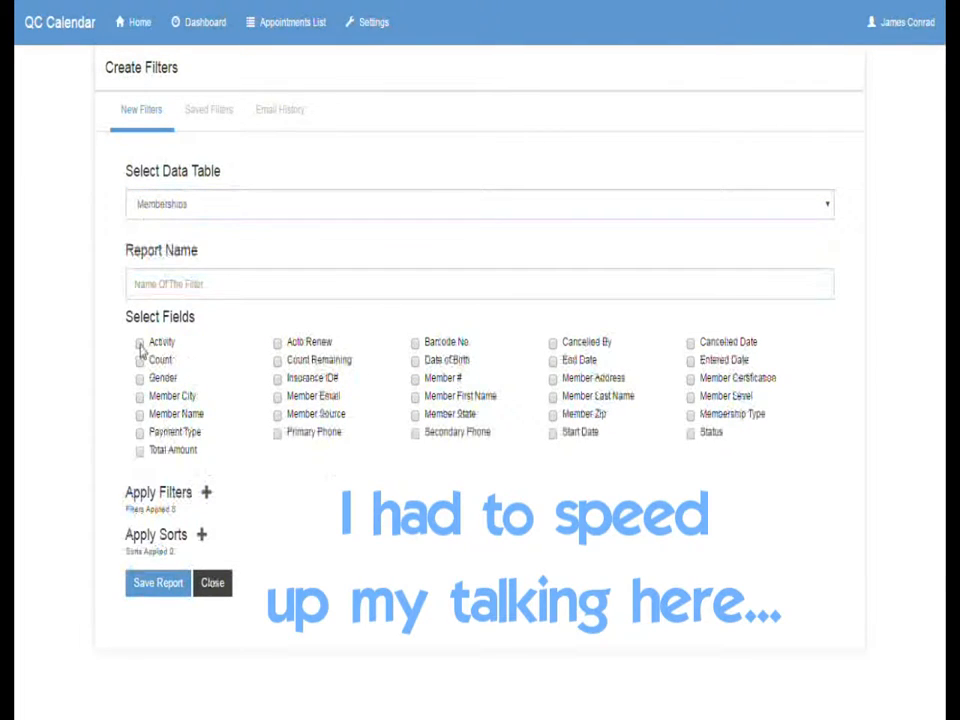
- Include the fields Activity, Count, Count Remaining, Gender, Member Name, Member #, Status and Primary Phone in the report
{"action": "left_click", "coordinate": [140, 343]}
{"action": "left_click", "coordinate": [140, 361]}
{"action": "left_click", "coordinate": [277, 361]}
{"action": "left_click", "coordinate": [140, 379]}
{"action": "left_click", "coordinate": [140, 414]}
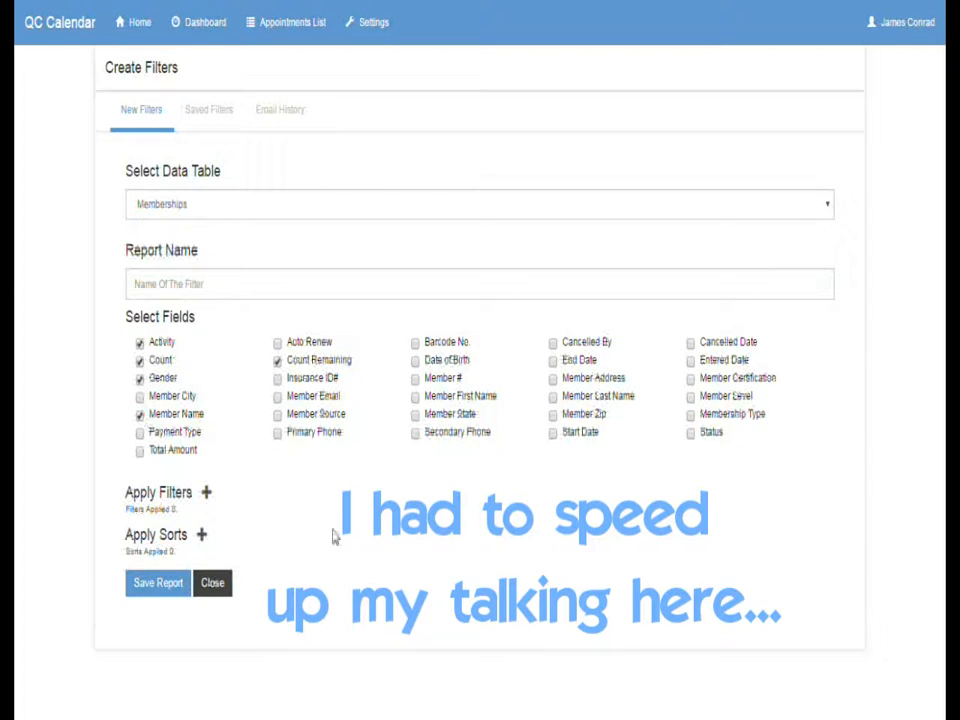
{"action": "left_click", "coordinate": [415, 379]}
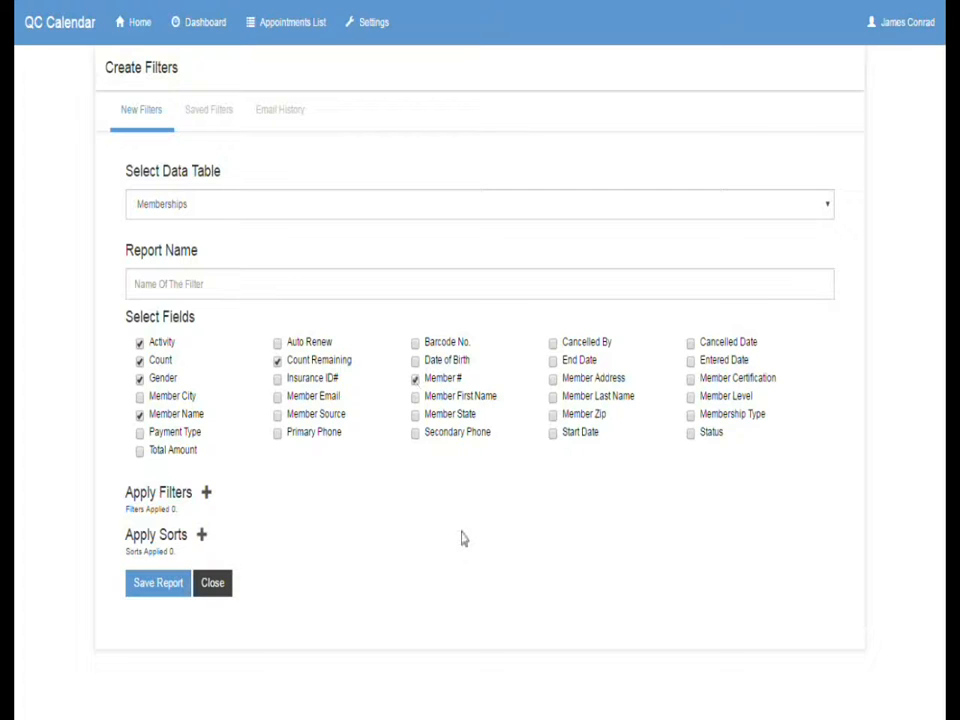
{"action": "left_click", "coordinate": [691, 436]}
{"action": "left_click", "coordinate": [277, 433]}
- Name the report "PT Report" and add a filter for Activity containing PT
{"action": "left_click", "coordinate": [210, 281]}
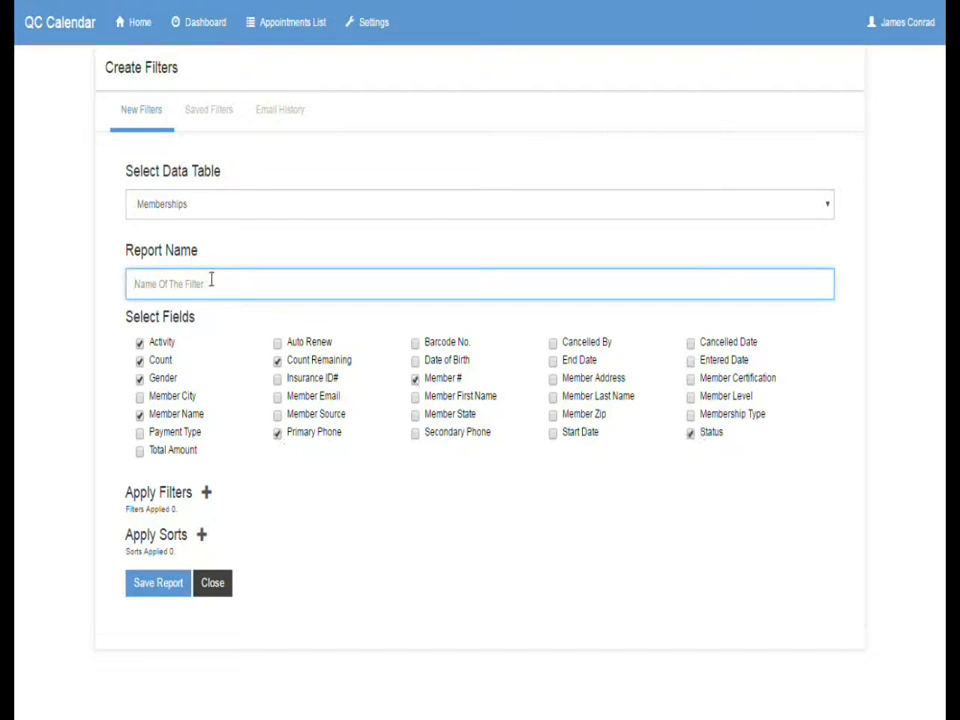
{"action": "type", "text": "PT Report"}
{"action": "left_click", "coordinate": [206, 492]}
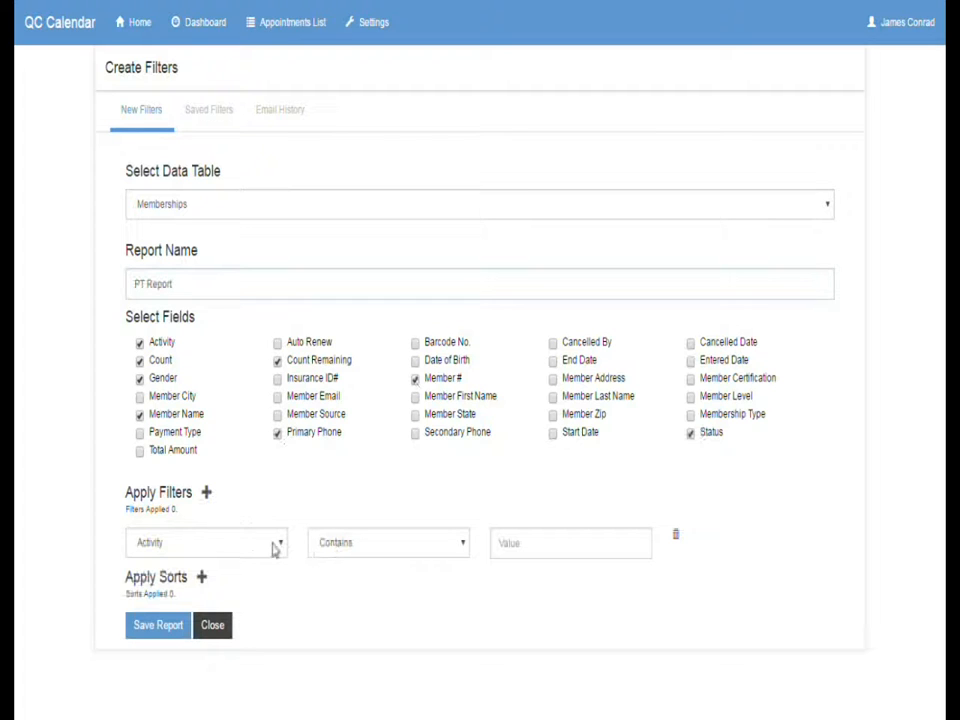
{"action": "left_click", "coordinate": [529, 548]}
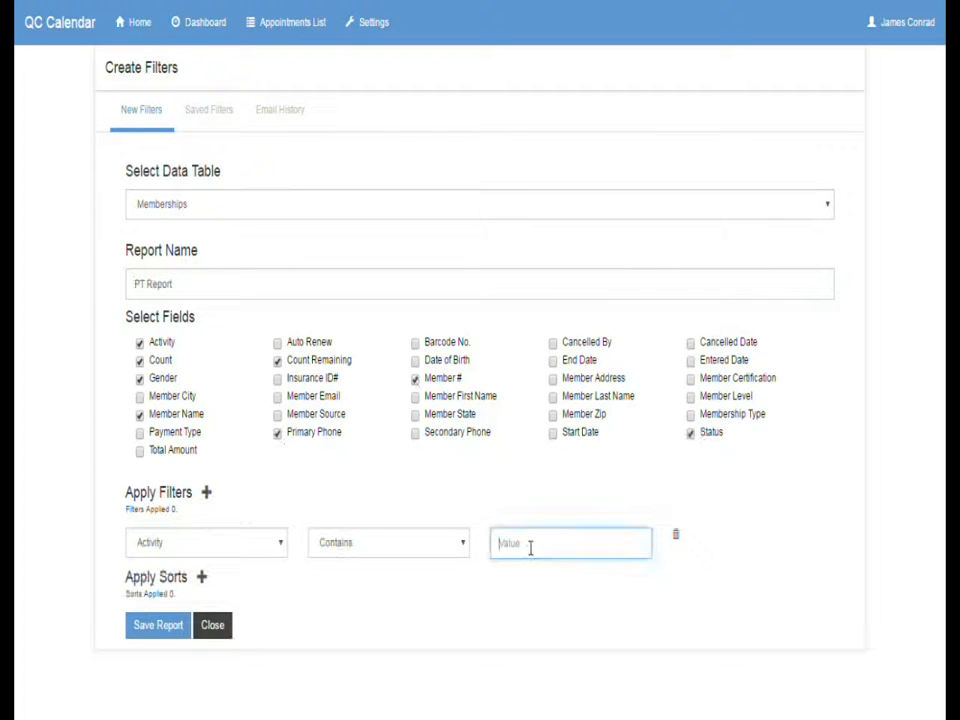
{"action": "type", "text": "PT"}
- Add a second filter requiring Status to be equal to New
{"action": "left_click", "coordinate": [206, 493]}
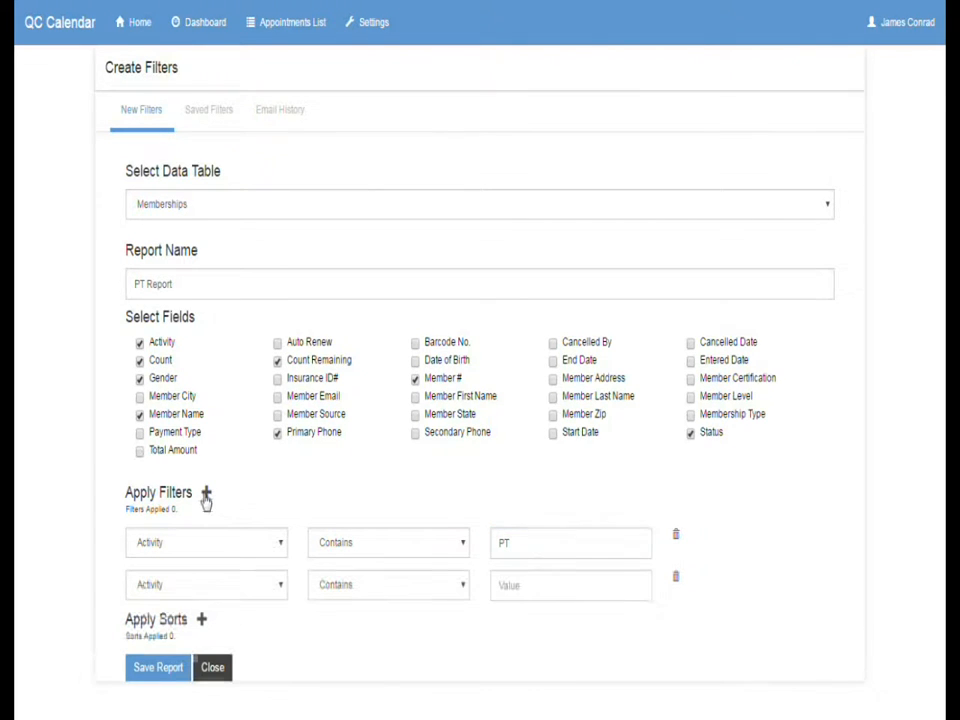
{"action": "left_click", "coordinate": [205, 588]}
{"action": "scroll", "coordinate": [200, 400], "scroll_direction": "down", "scroll_amount": 5}
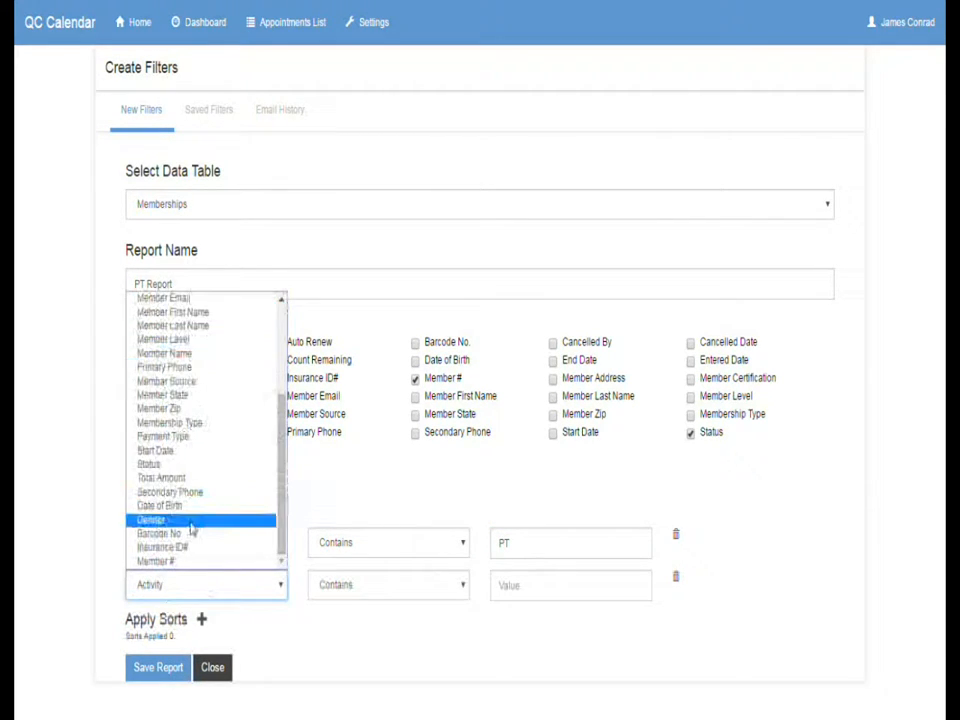
{"action": "left_click", "coordinate": [148, 464]}
{"action": "left_click", "coordinate": [371, 584]}
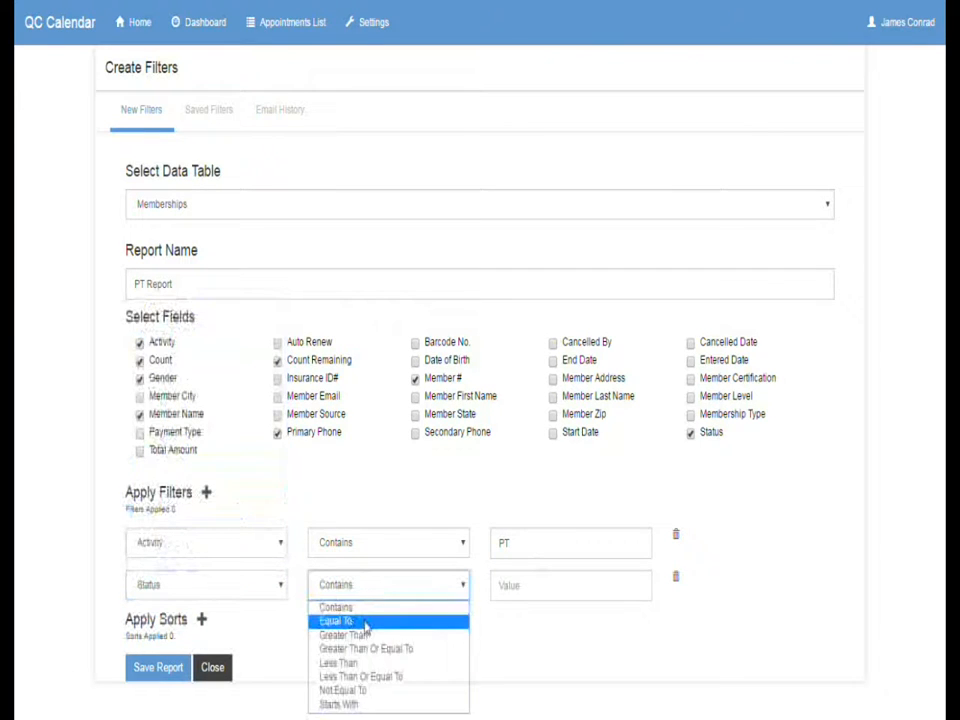
{"action": "left_click", "coordinate": [364, 621]}
{"action": "left_click", "coordinate": [518, 585]}
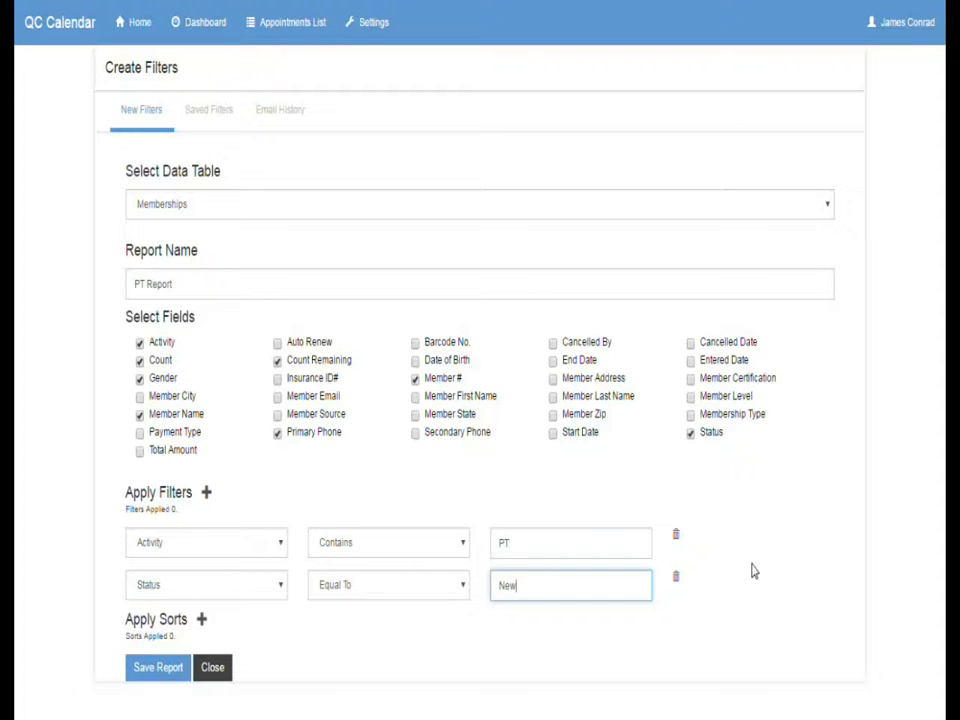
- Save the PT Report to generate its results
{"action": "left_click", "coordinate": [162, 667]}
{"action": "triple_click", "coordinate": [176, 286]}
{"action": "left_click", "coordinate": [176, 286]}
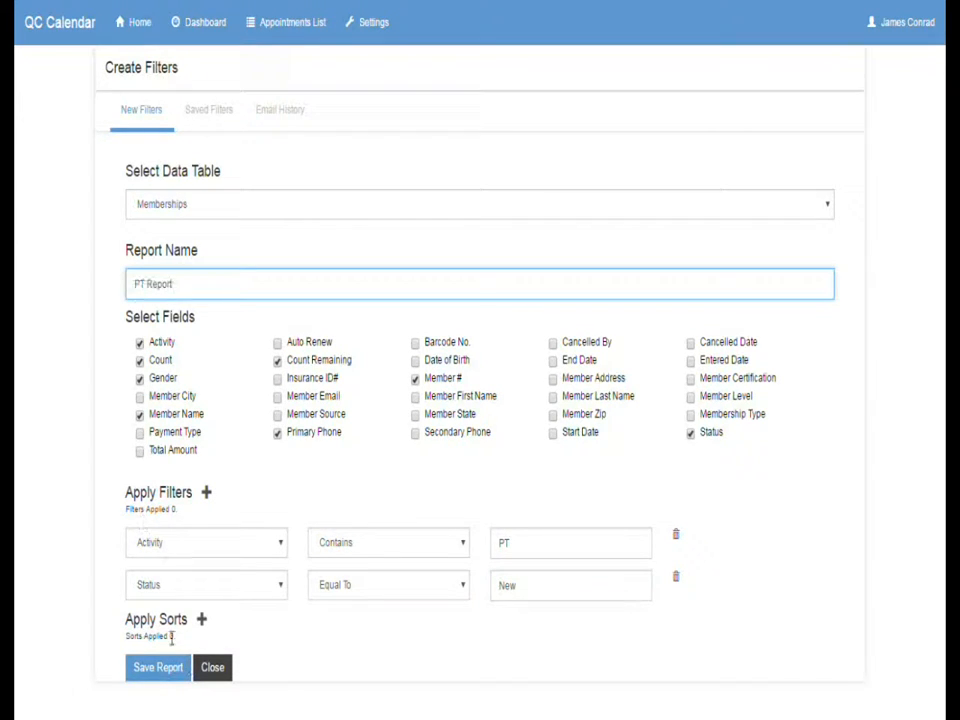
{"action": "left_click", "coordinate": [171, 675]}
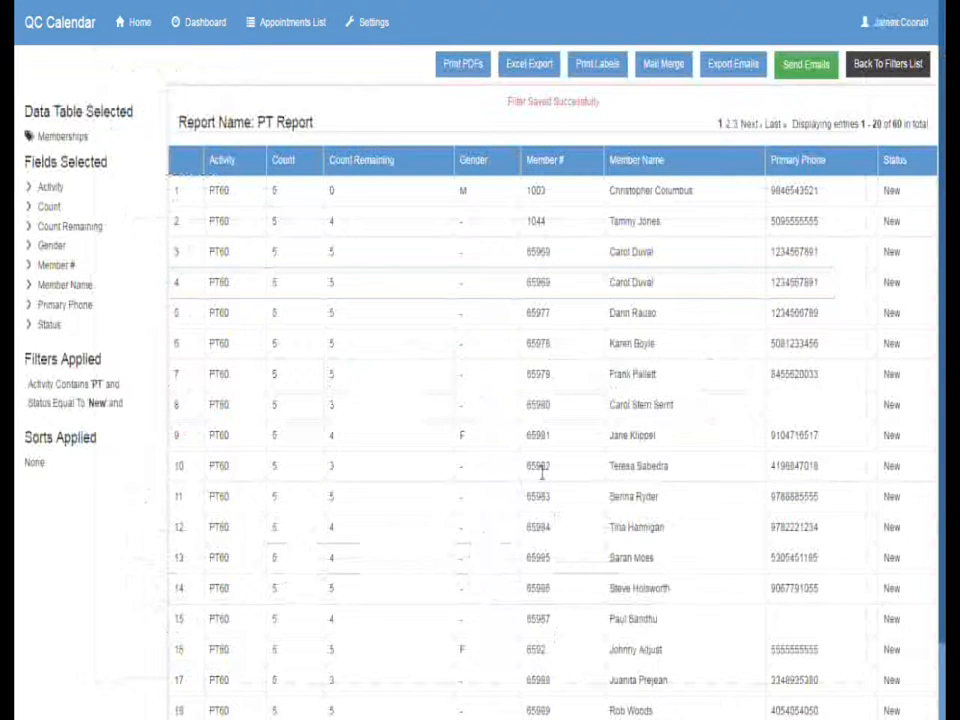
- Examine the member names, remaining counts, genders and activities listed in the PT Report
{"action": "left_click_drag", "start_coordinate": [662, 491], "coordinate": [576, 488]}
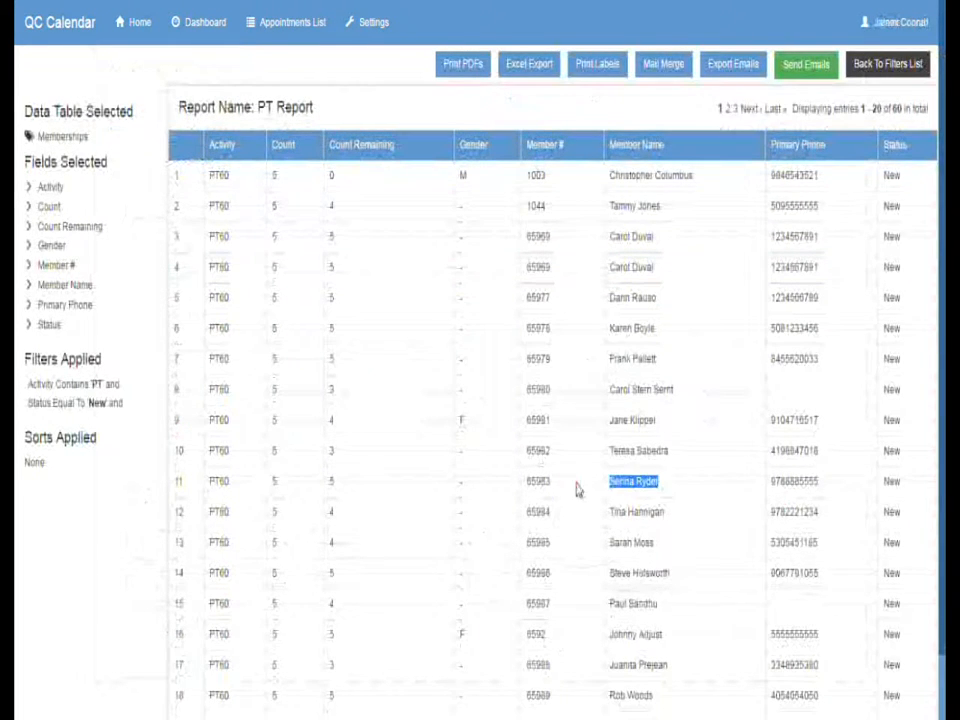
{"action": "double_click", "coordinate": [332, 481]}
{"action": "double_click", "coordinate": [331, 420]}
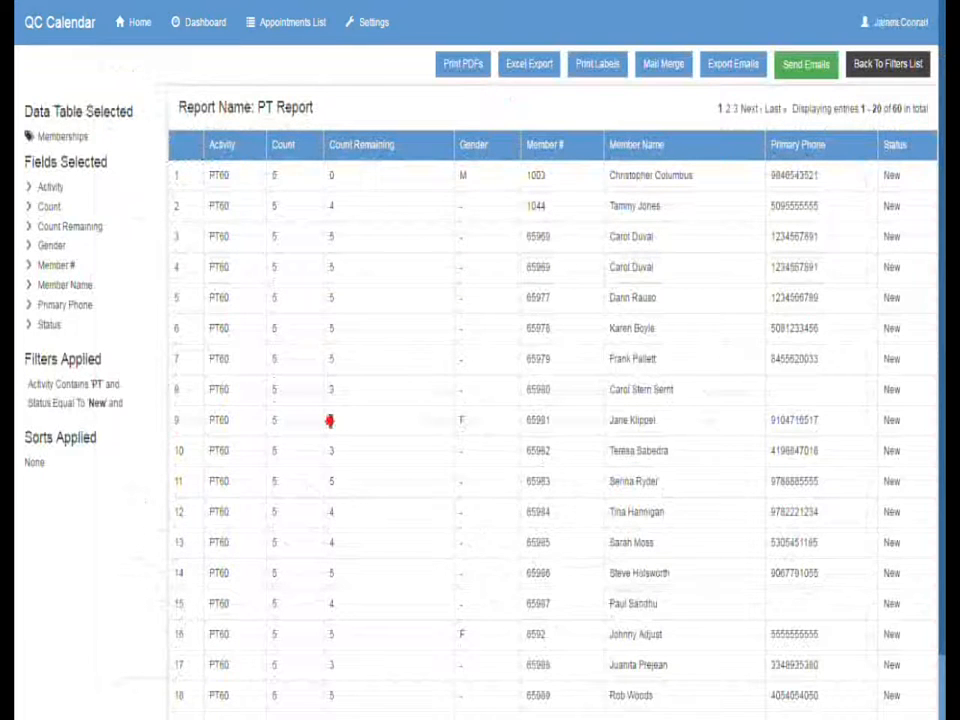
{"action": "left_click", "coordinate": [481, 455]}
{"action": "left_click_drag", "start_coordinate": [491, 419], "coordinate": [449, 419]}
{"action": "left_click", "coordinate": [459, 628]}
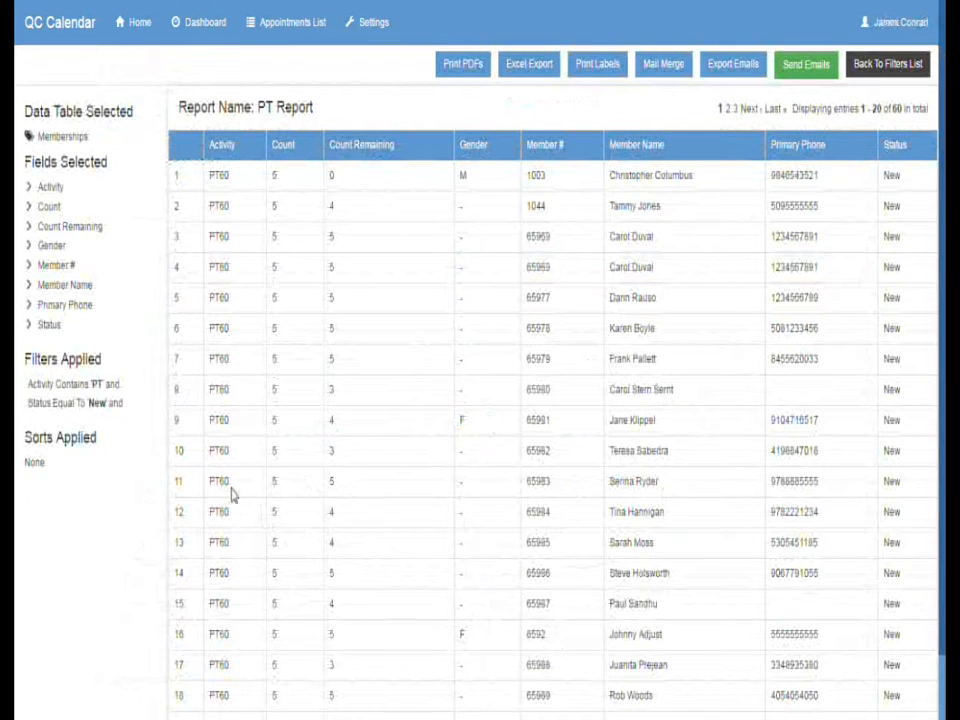
{"action": "left_click_drag", "start_coordinate": [225, 298], "coordinate": [218, 390]}
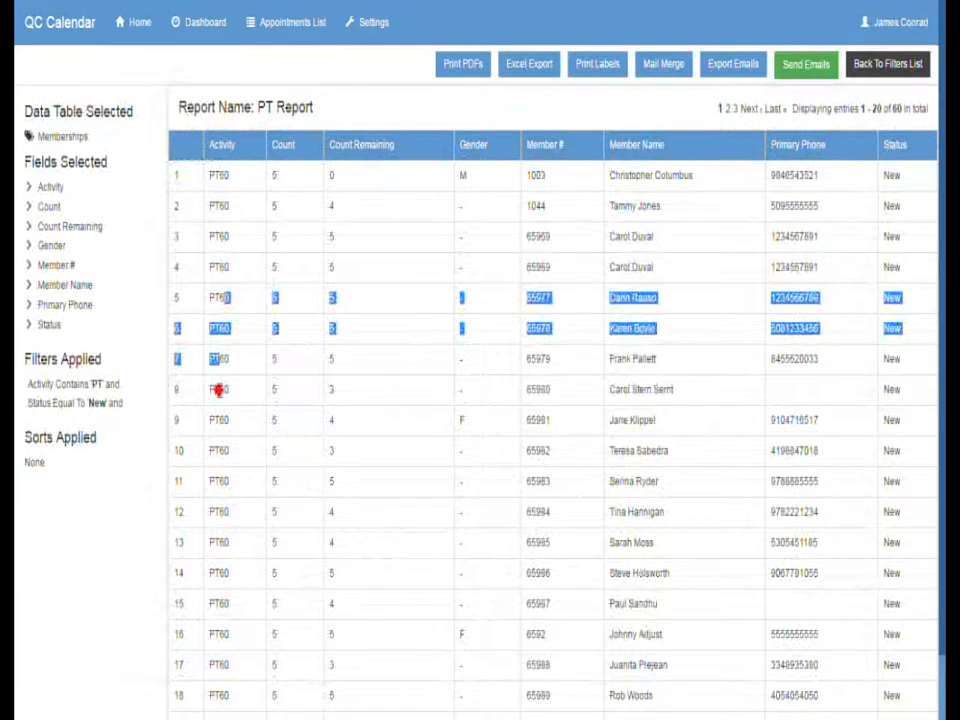
{"action": "double_click", "coordinate": [486, 434]}
{"action": "left_click", "coordinate": [486, 434]}
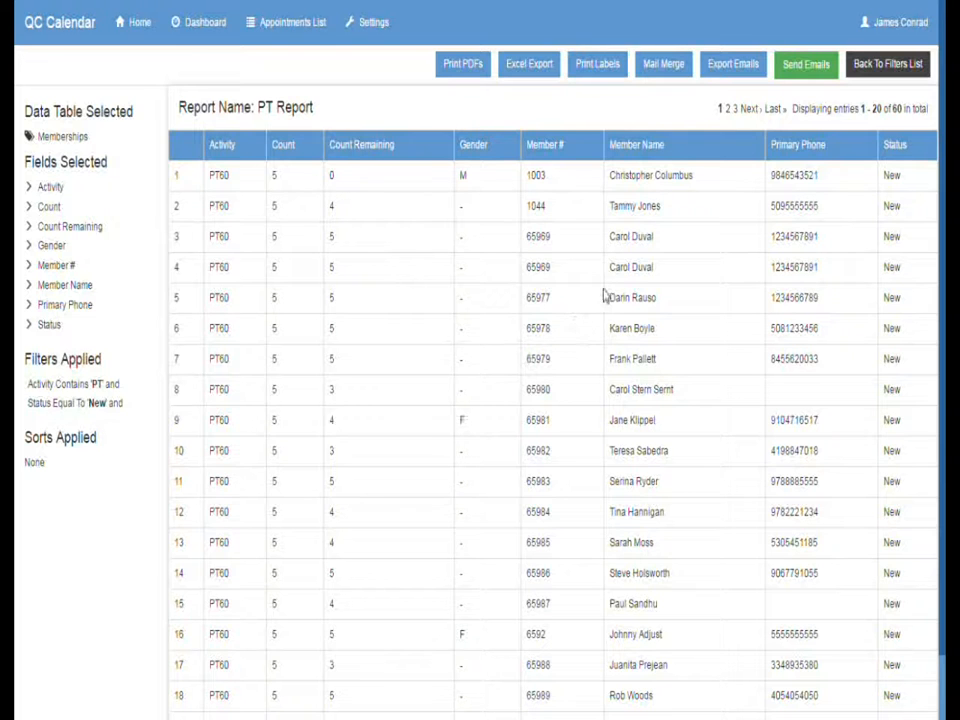
- Start an email to the report's members and remove the "Something" entry from the saved email contents
{"action": "left_click", "coordinate": [804, 70]}
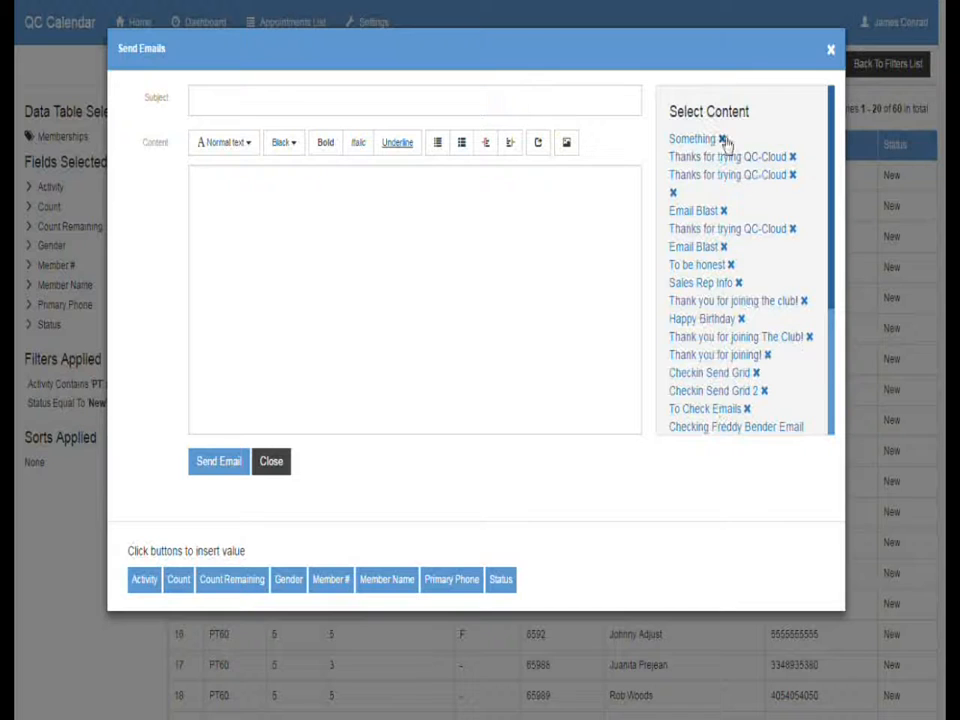
{"action": "left_click_drag", "start_coordinate": [834, 236], "coordinate": [829, 206]}
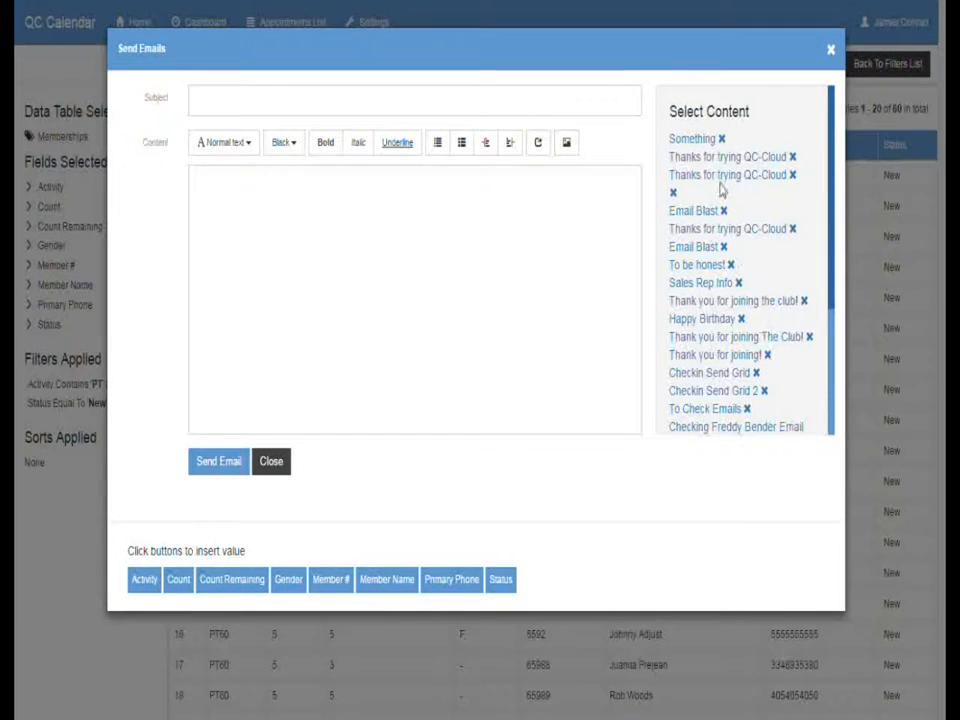
{"action": "left_click", "coordinate": [721, 139]}
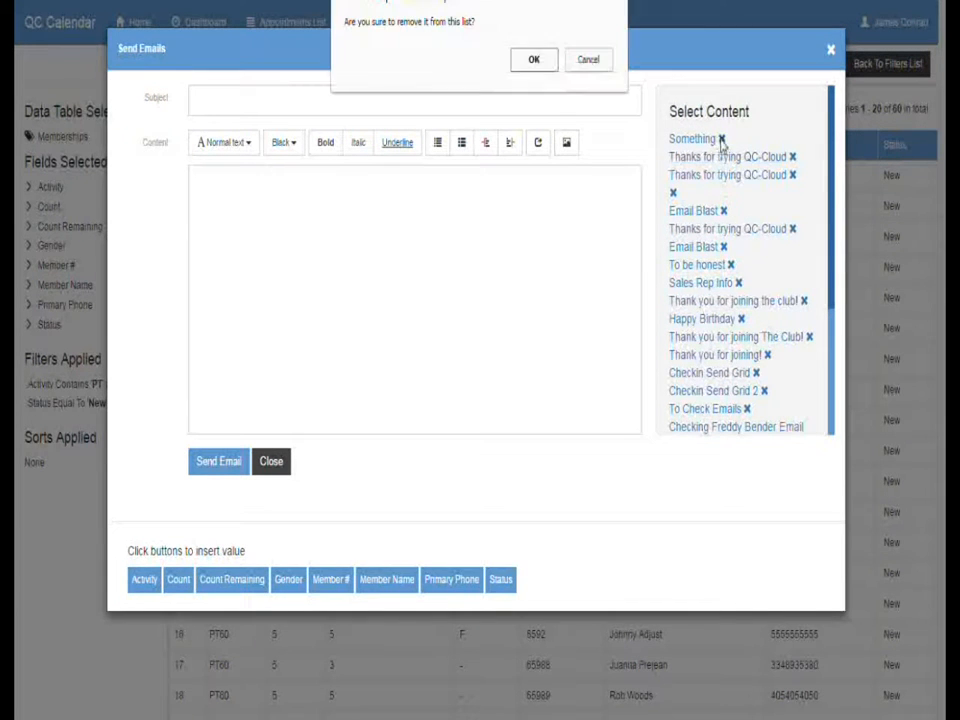
{"action": "left_click", "coordinate": [531, 61]}
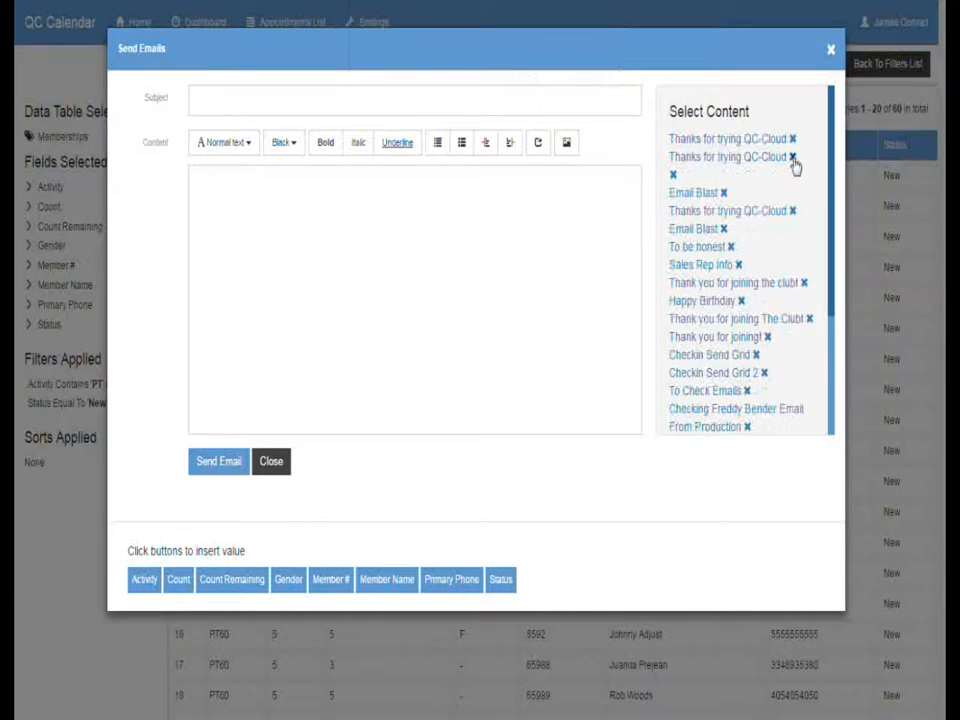
- Load the second "Thanks for trying QC-Cloud" content, then remove that entry, the untitled one, both "Email Blast" entries and "To be honest" from the saved contents
{"action": "left_click", "coordinate": [724, 160]}
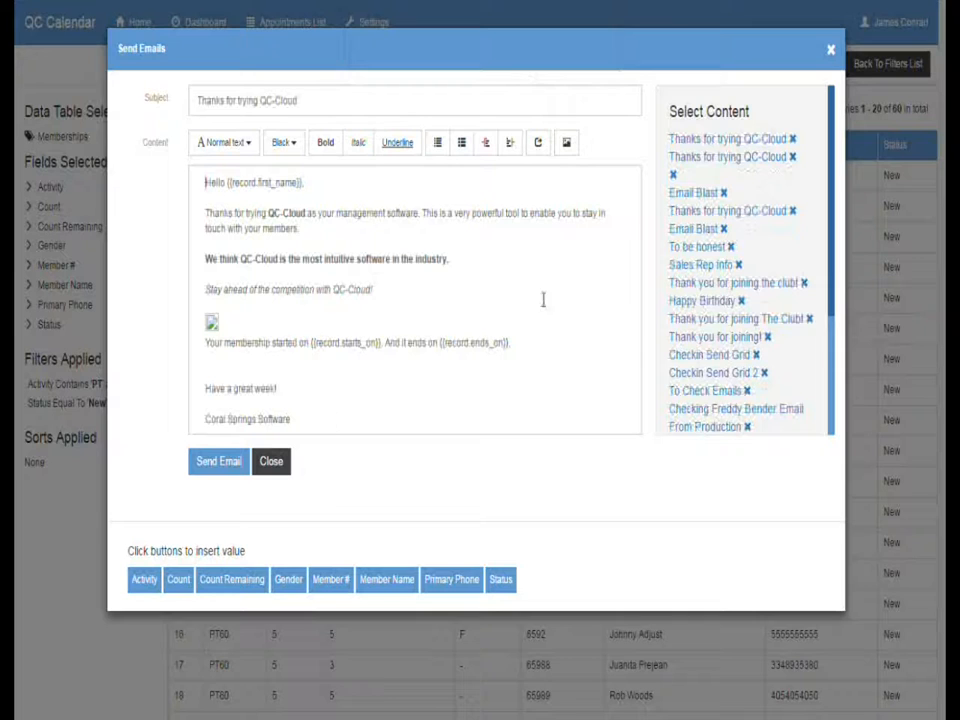
{"action": "left_click", "coordinate": [792, 158]}
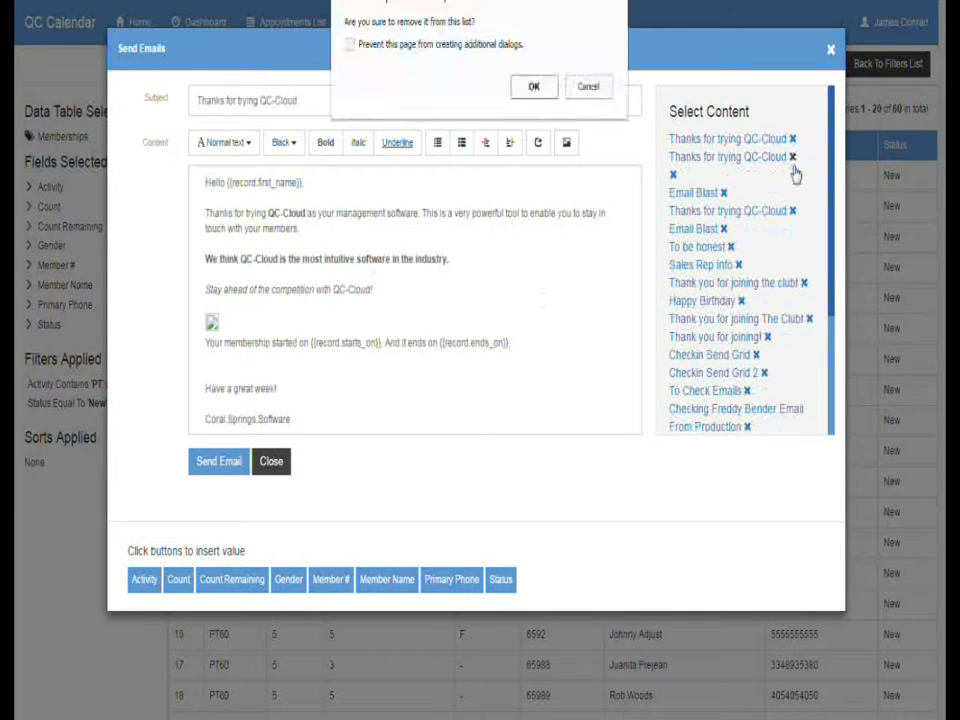
{"action": "left_click", "coordinate": [534, 86]}
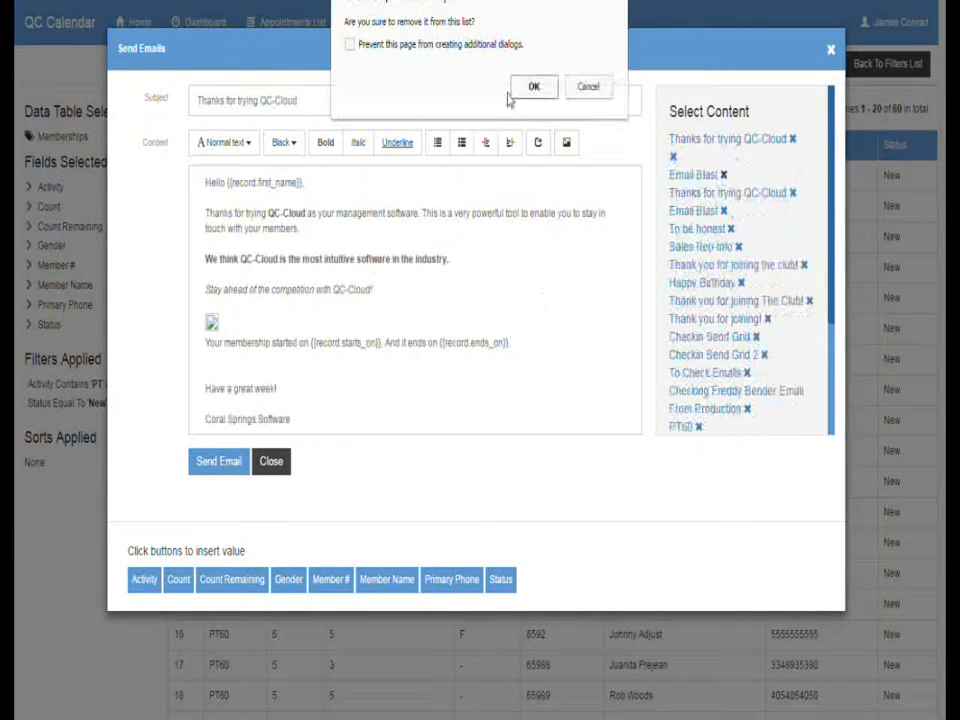
{"action": "left_click", "coordinate": [534, 86]}
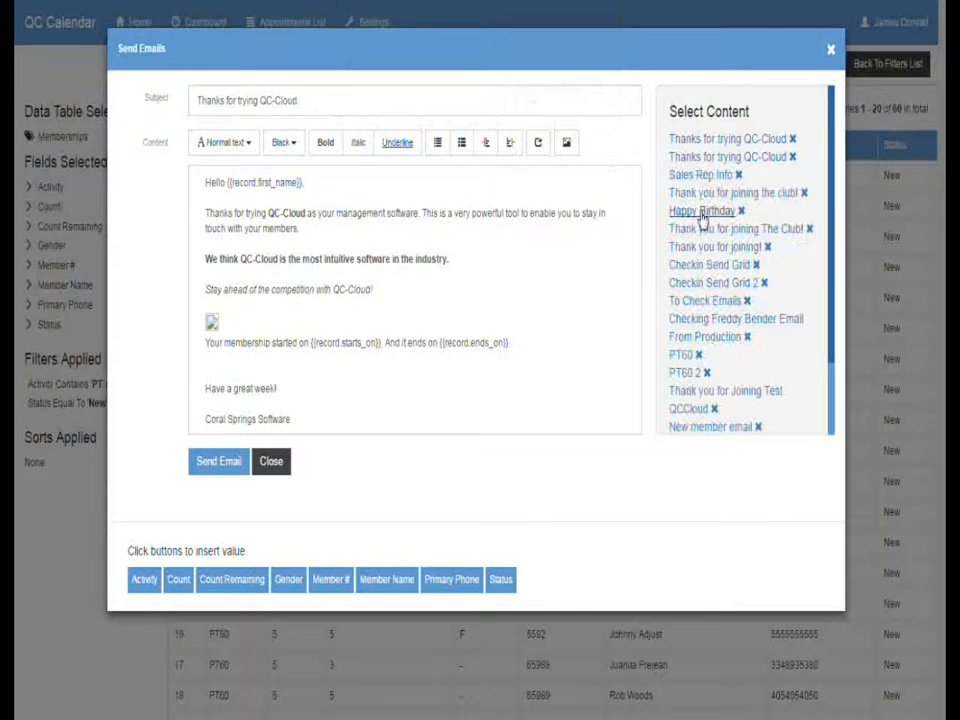
- Load the saved "Happy Birthday" content, clear its body text and replace the subject with "Personal Training Package Specials!"
{"action": "left_click", "coordinate": [701, 211]}
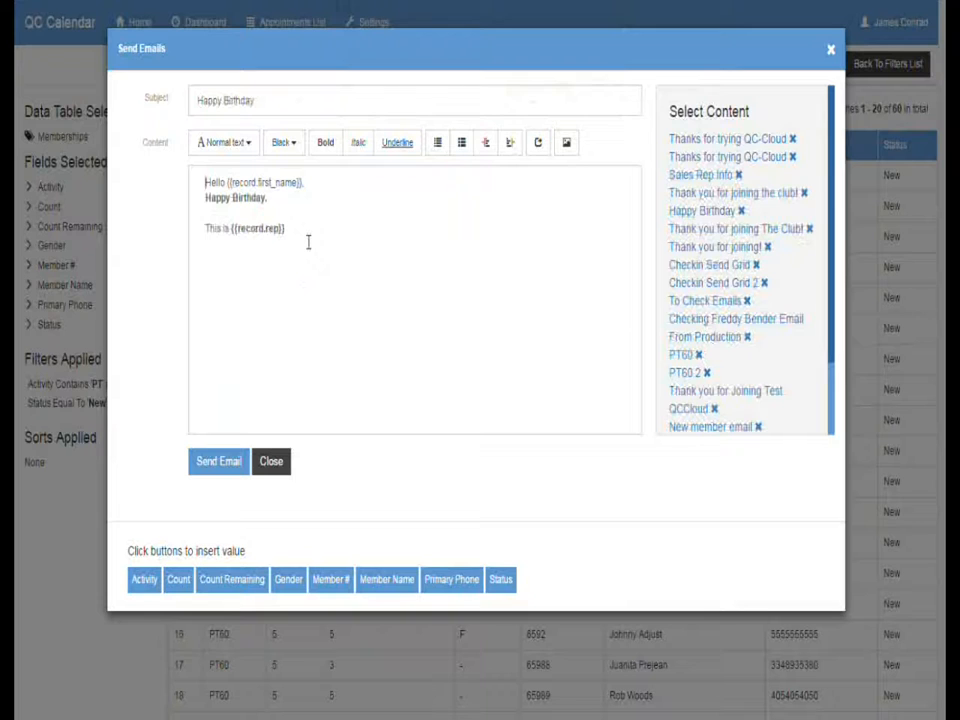
{"action": "left_click", "coordinate": [537, 142]}
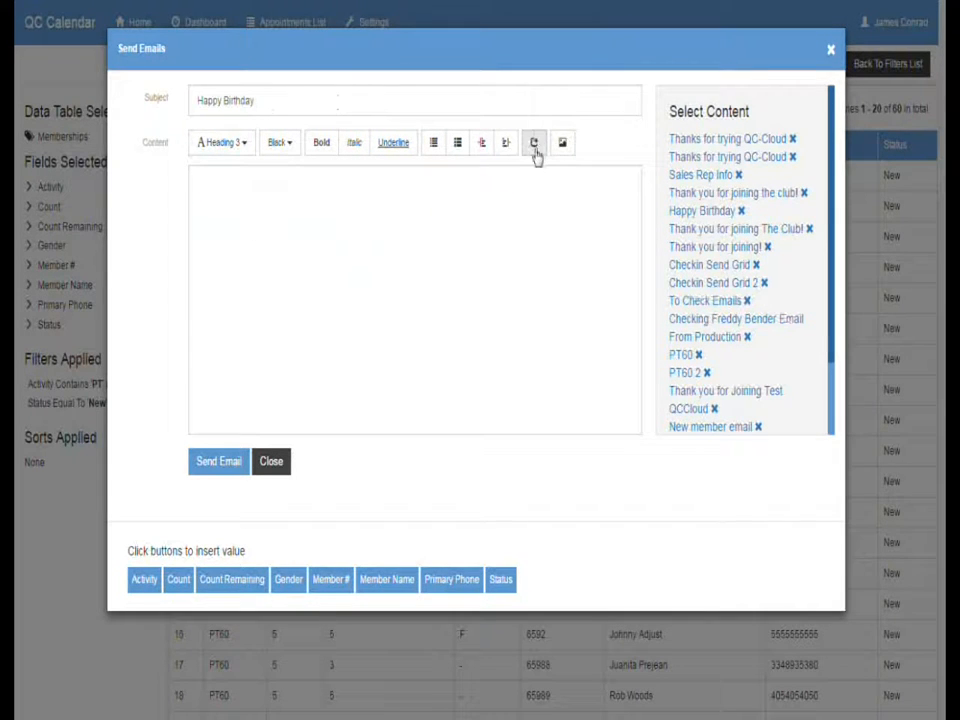
{"action": "left_click_drag", "start_coordinate": [300, 101], "coordinate": [157, 100]}
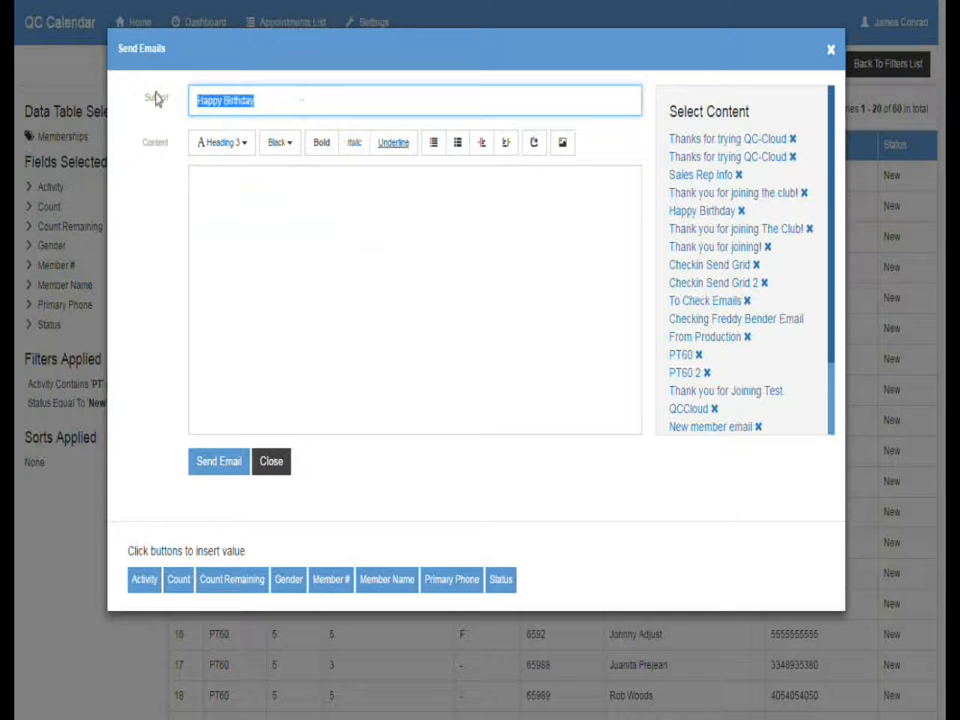
{"action": "type", "text": "PTrsonal Tr"}
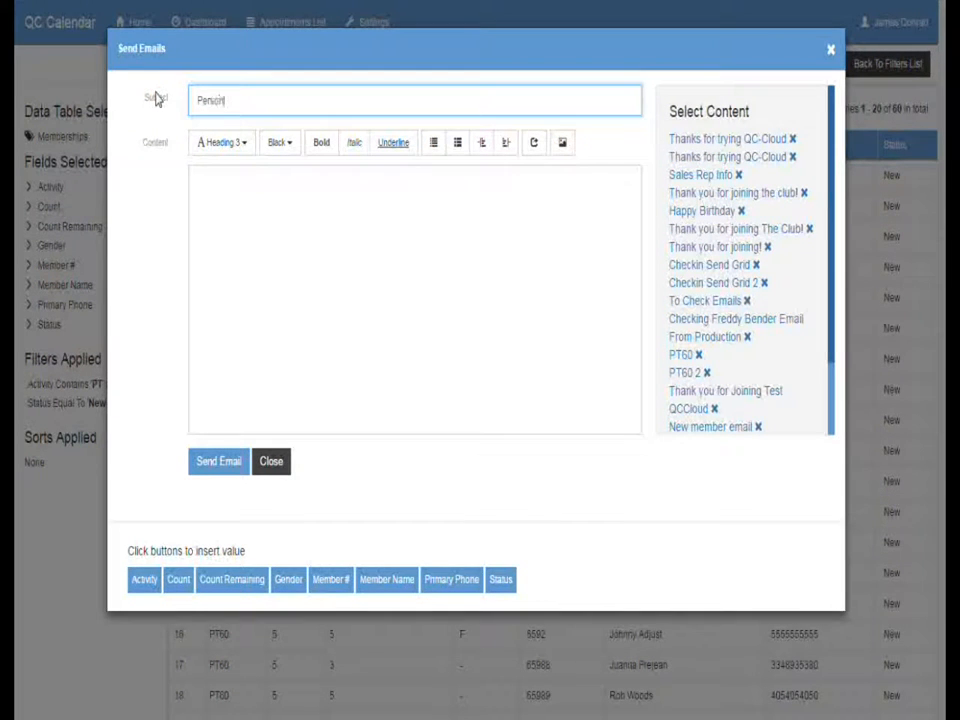
{"action": "type", "text": "aining 8Packages"}
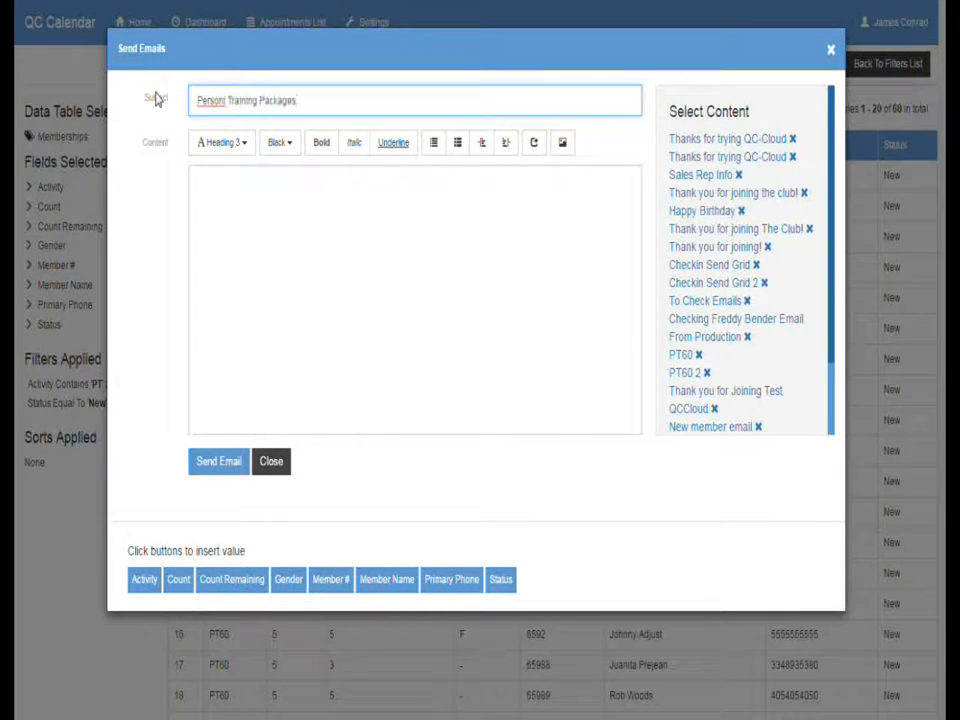
{"action": "type", "text": "a"}
{"action": "key", "text": "End"}
{"action": "type", "text": "Special"}
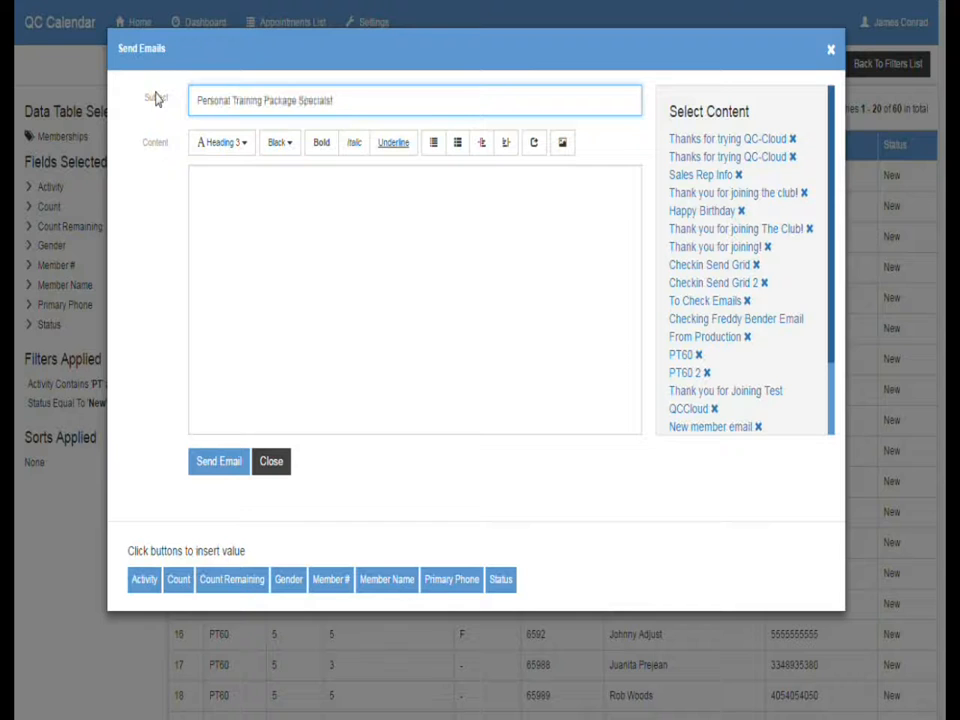
- Begin the email body with the greeting "Dear" followed by the inserted Member Name value and a comma
{"action": "left_click", "coordinate": [297, 250]}
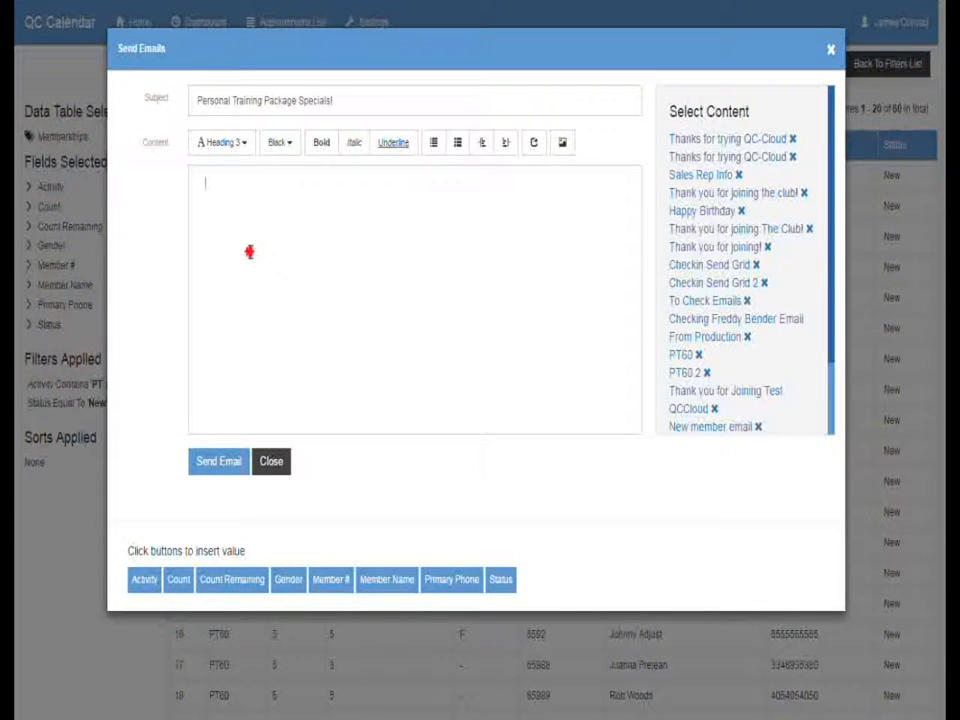
{"action": "type", "text": "Dear"}
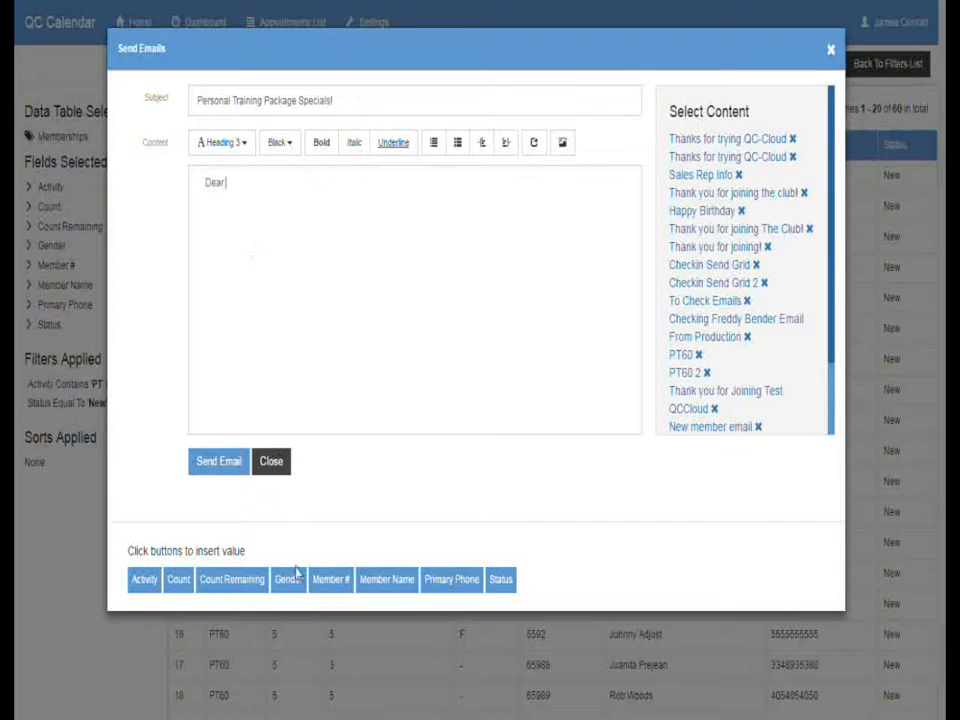
{"action": "left_click", "coordinate": [383, 582]}
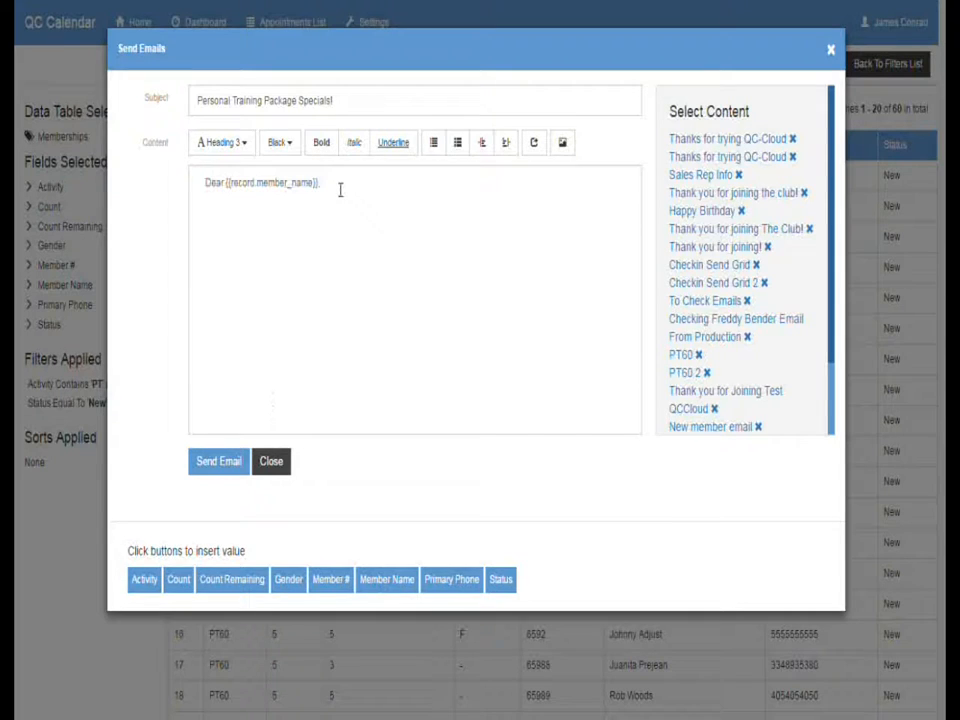
- Below the greeting, write a paragraph announcing the Personal Training bonanza: five sessions for $399, valid all year for anyone on the membership
{"action": "key", "text": "Return"}
{"action": "key", "text": "Return"}
{"action": "type", "text": "This month we're having a Personal Training bonanza! Come on in and purchase a PT package for only $399 for five sessions! This special is good for the remainder of the year for you or anyone on your membership!"}
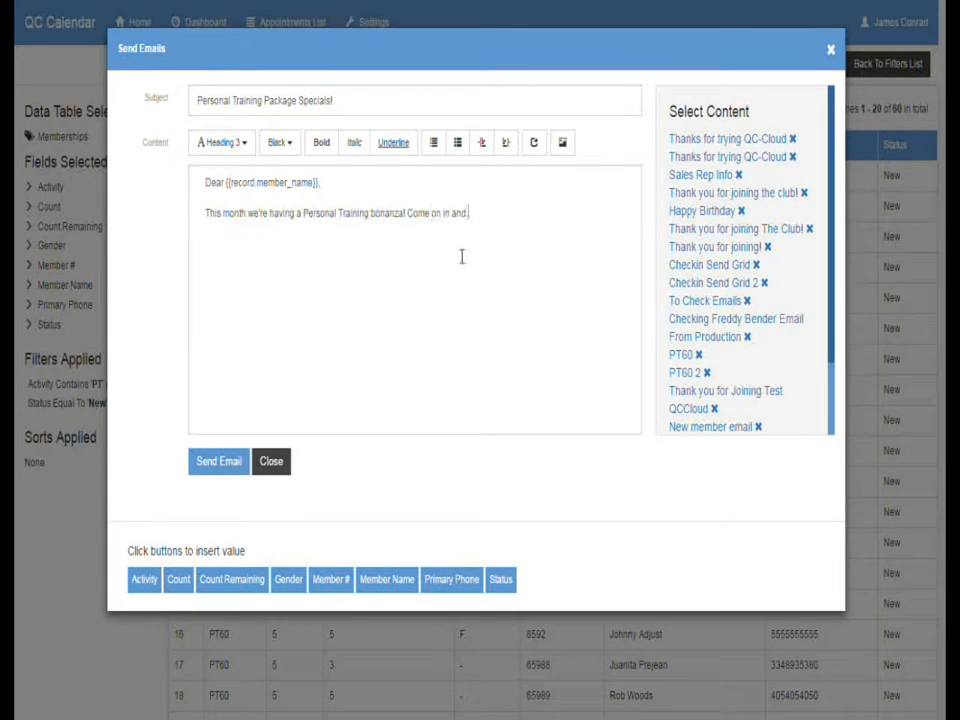
- Add the line "PT Package Special $399!" below the paragraph and enlarge it with a heading style
{"action": "key", "text": "Return"}
{"action": "key", "text": "Return"}
{"action": "type", "text": "PT Package Special $399"}
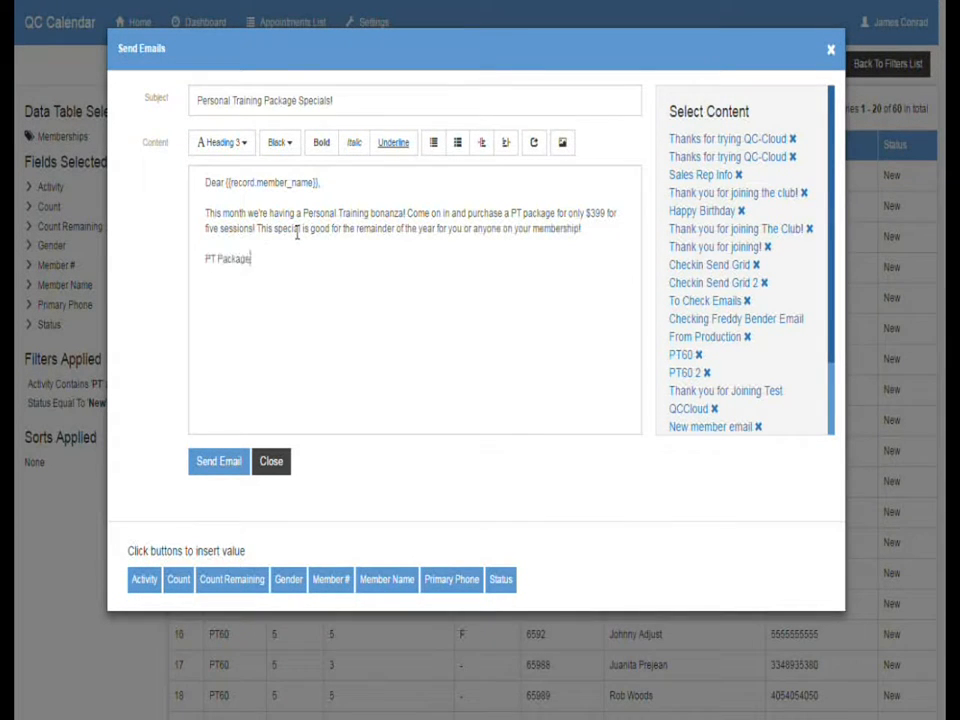
{"action": "key", "text": "shift+Home"}
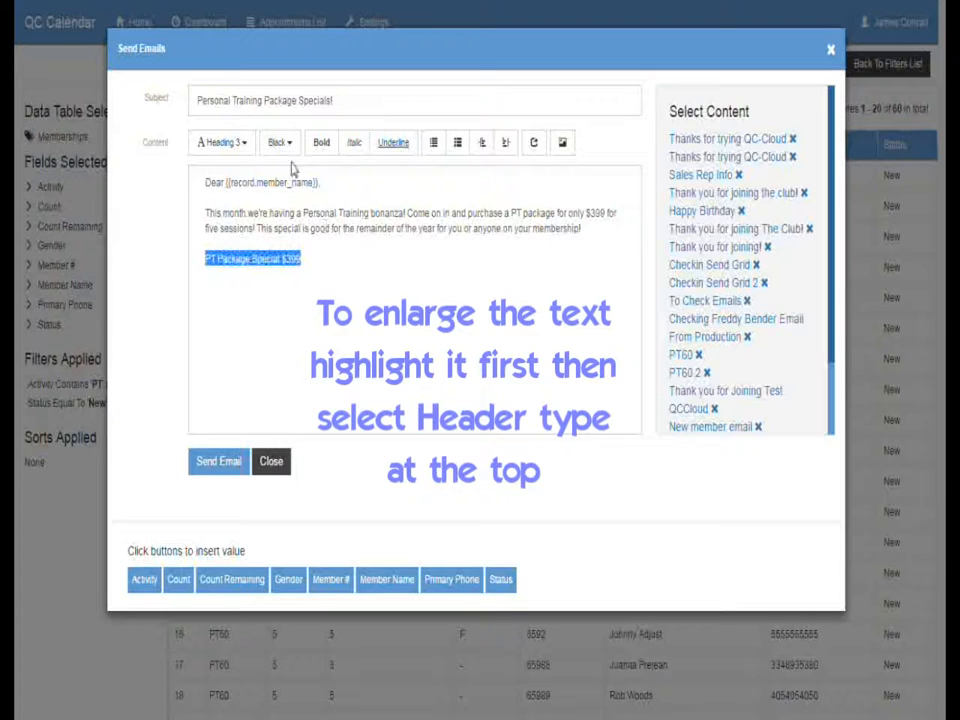
{"action": "left_click", "coordinate": [220, 142]}
{"action": "left_click", "coordinate": [245, 215]}
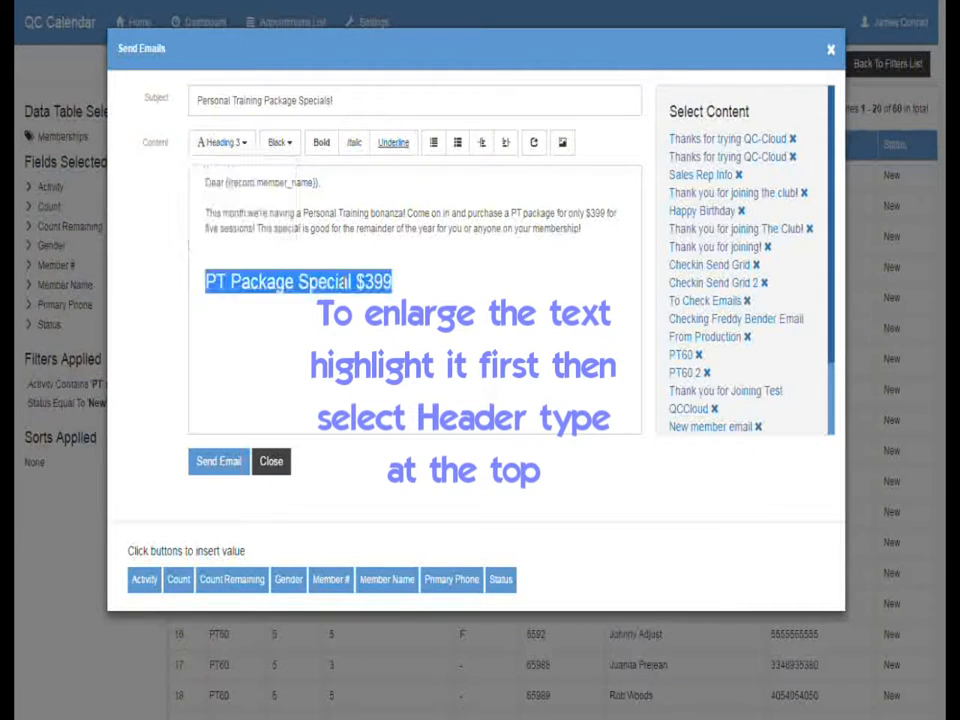
{"action": "left_click", "coordinate": [413, 281]}
{"action": "type", "text": "!"}
- Below the heading, add "You currently have {{record.count_remaining}} on your PT package. Renew today!" using the Count Remaining value
{"action": "key", "text": "Return"}
{"action": "type", "text": "You"}
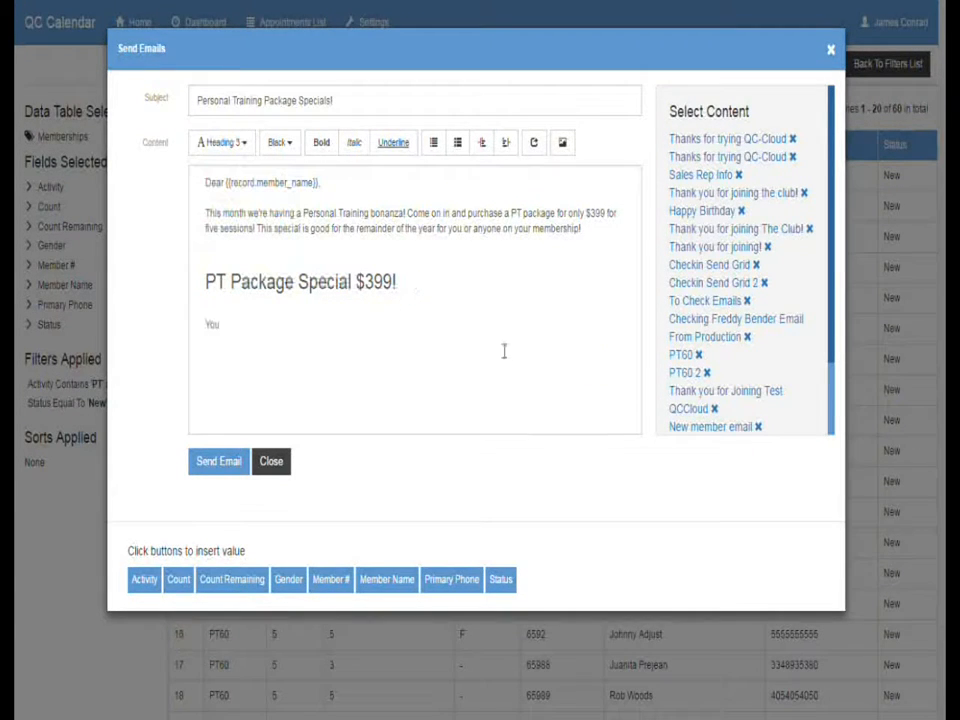
{"action": "type", "text": " currently have {{record.count_remaining}} on your PT package. Renew today!"}
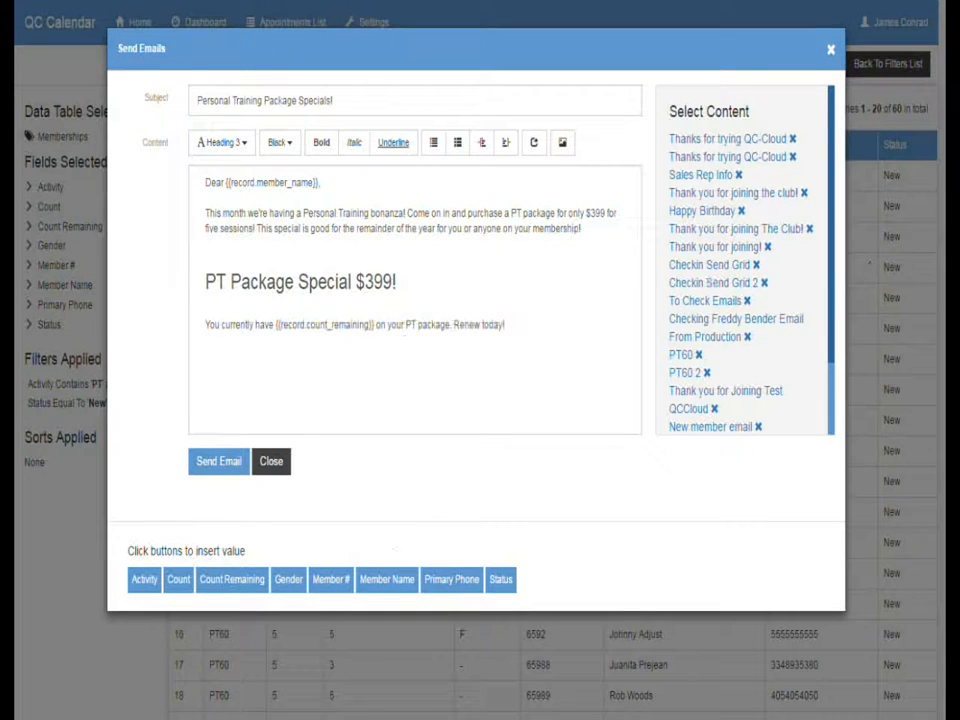
{"action": "key", "text": "Return"}
- Underline the "PT Package Special $399!" heading and indent it by two levels
{"action": "left_click_drag", "start_coordinate": [420, 282], "coordinate": [155, 280]}
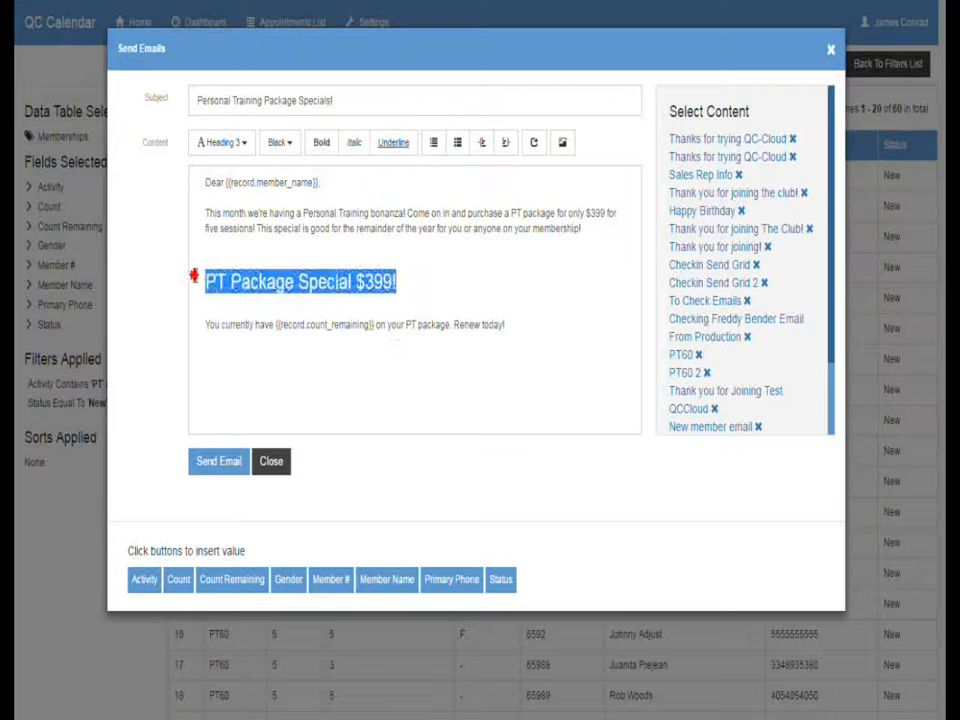
{"action": "left_click", "coordinate": [395, 143]}
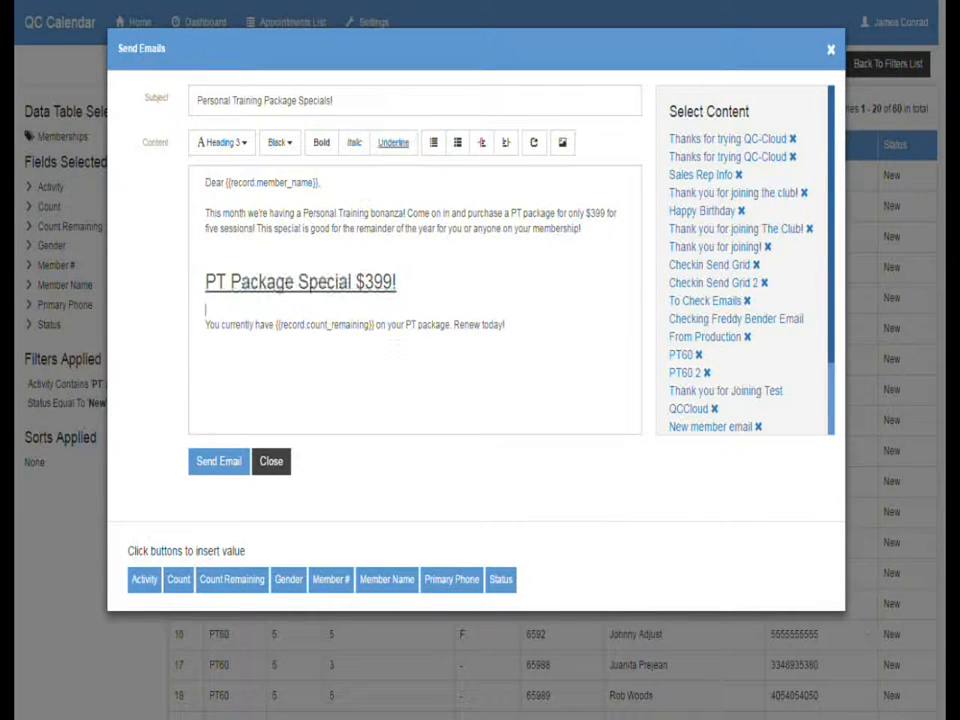
{"action": "left_click", "coordinate": [298, 282]}
{"action": "left_click_drag", "start_coordinate": [422, 289], "coordinate": [216, 283]}
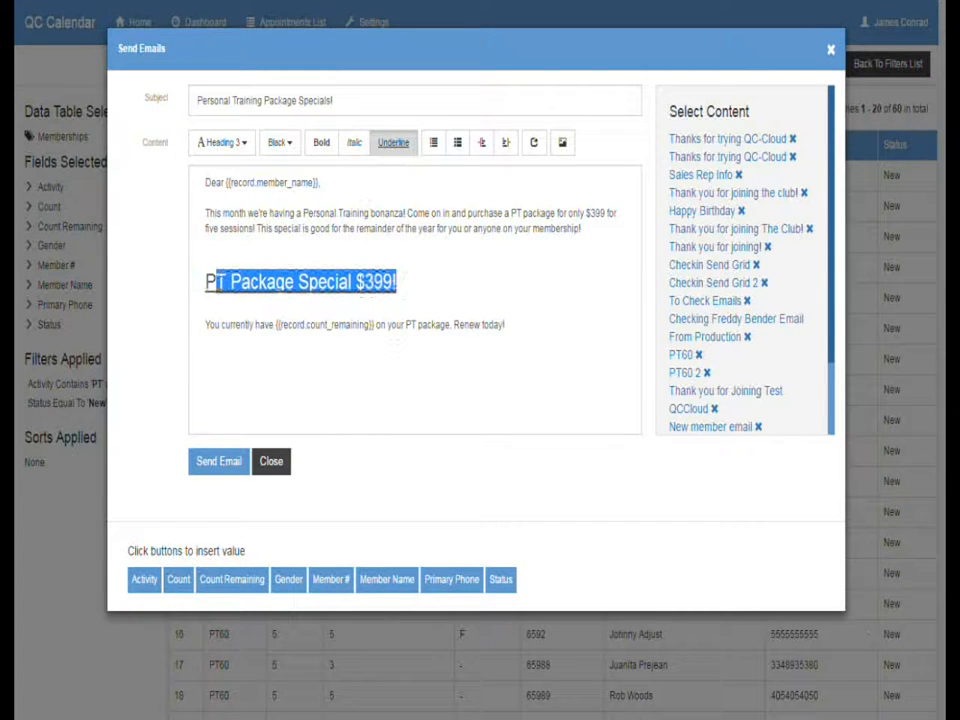
{"action": "left_click", "coordinate": [206, 283]}
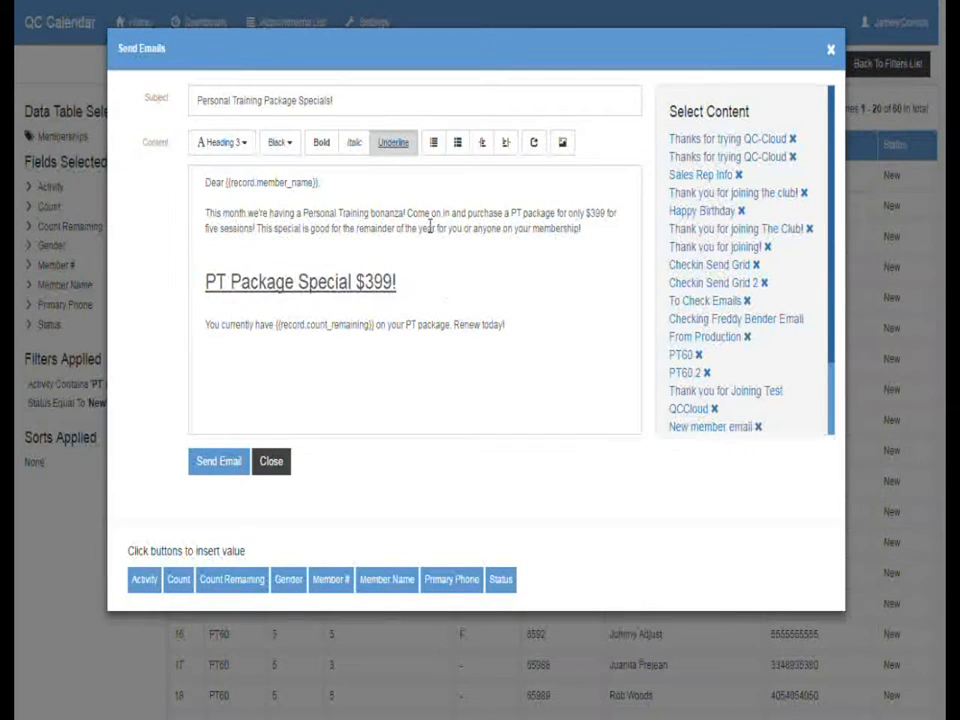
{"action": "left_click", "coordinate": [506, 145]}
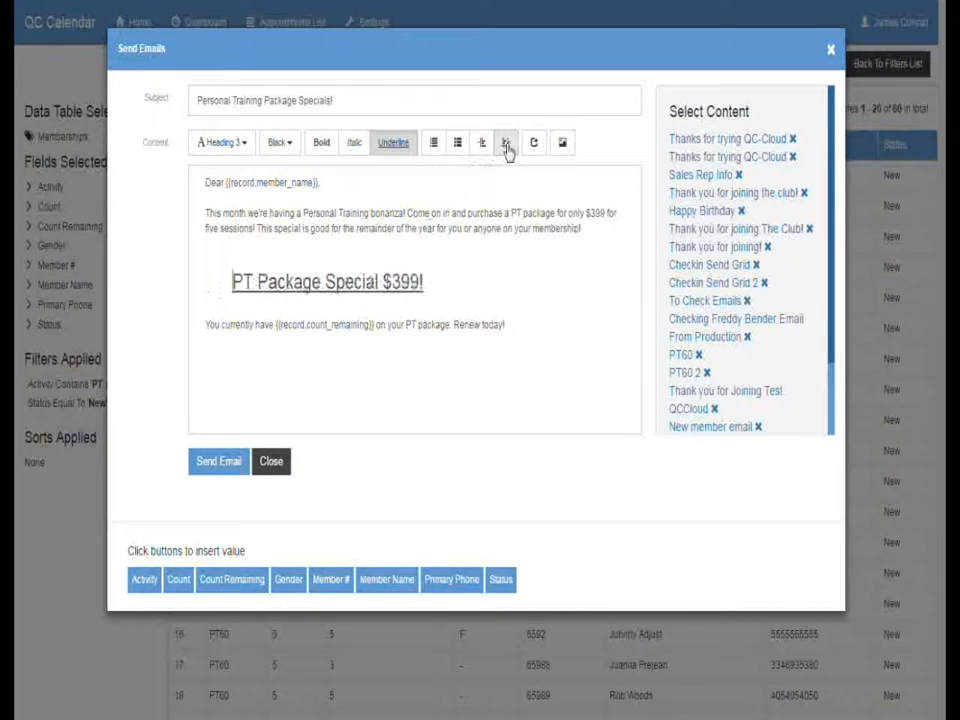
{"action": "left_click", "coordinate": [506, 145]}
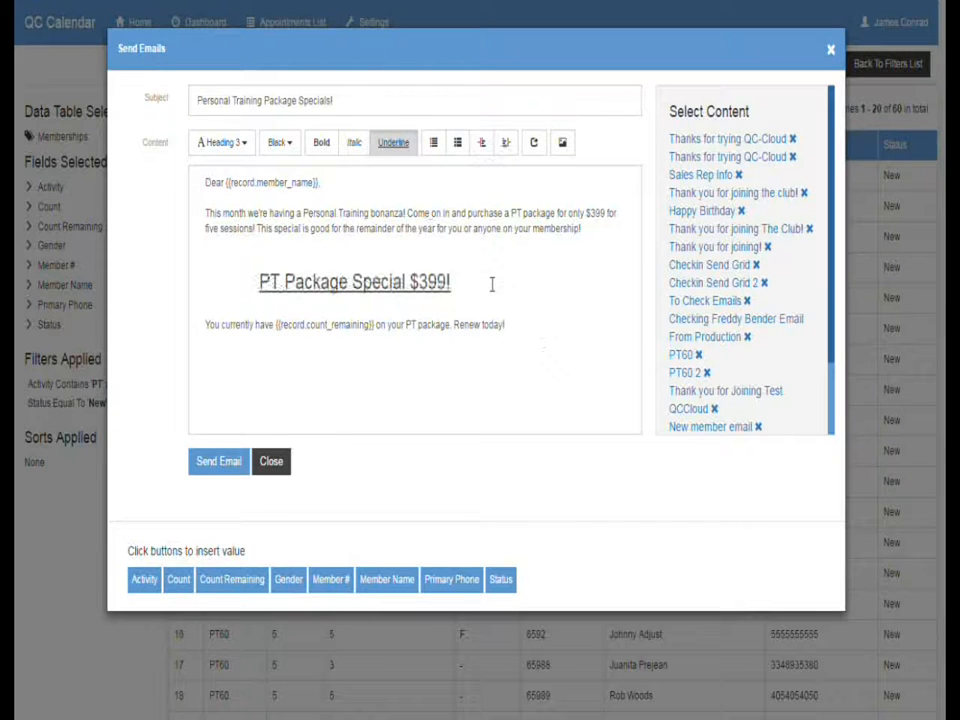
- Add an empty line beneath the indented heading and remove that line's indentation
{"action": "key", "text": "Return"}
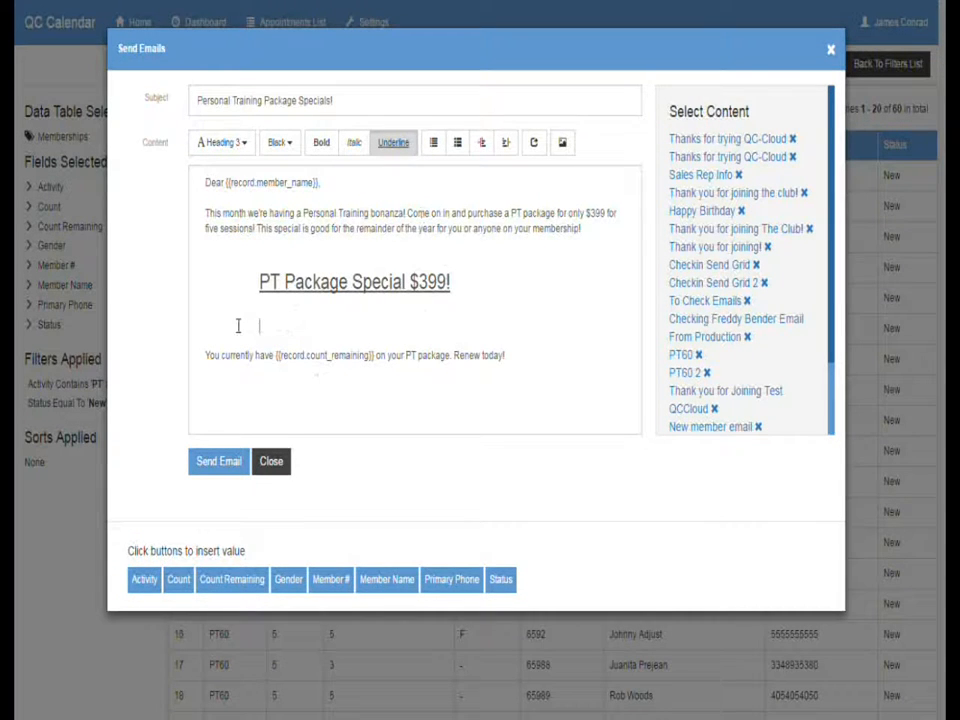
{"action": "left_click", "coordinate": [478, 142]}
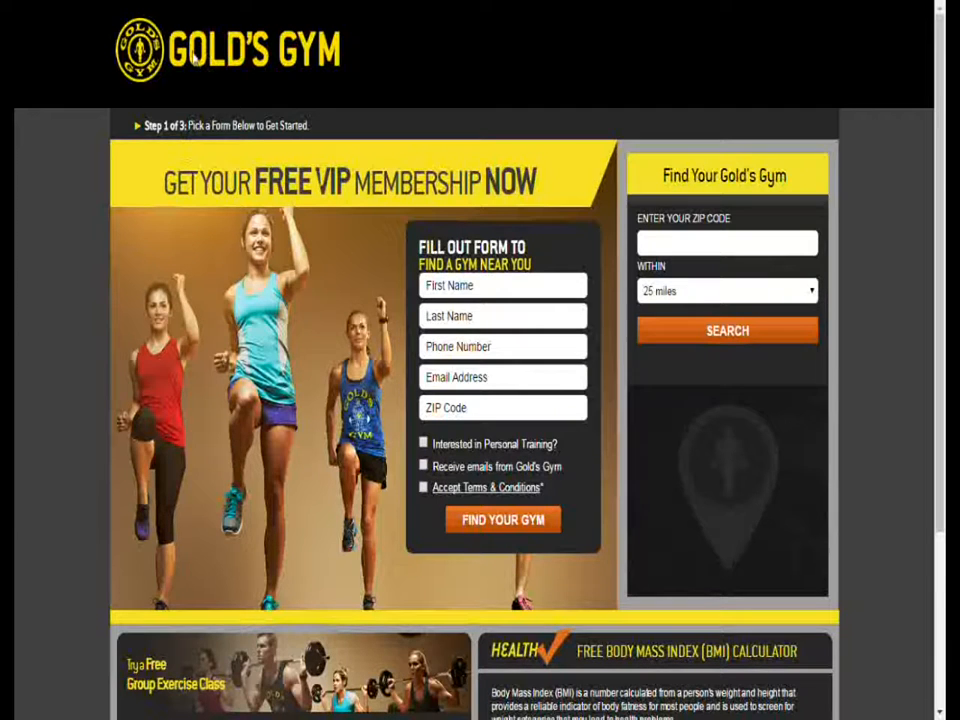
- On the Gold's Gym website, copy the image address of the logo in the page header
{"action": "right_click", "coordinate": [196, 50]}
{"action": "left_click", "coordinate": [151, 43]}
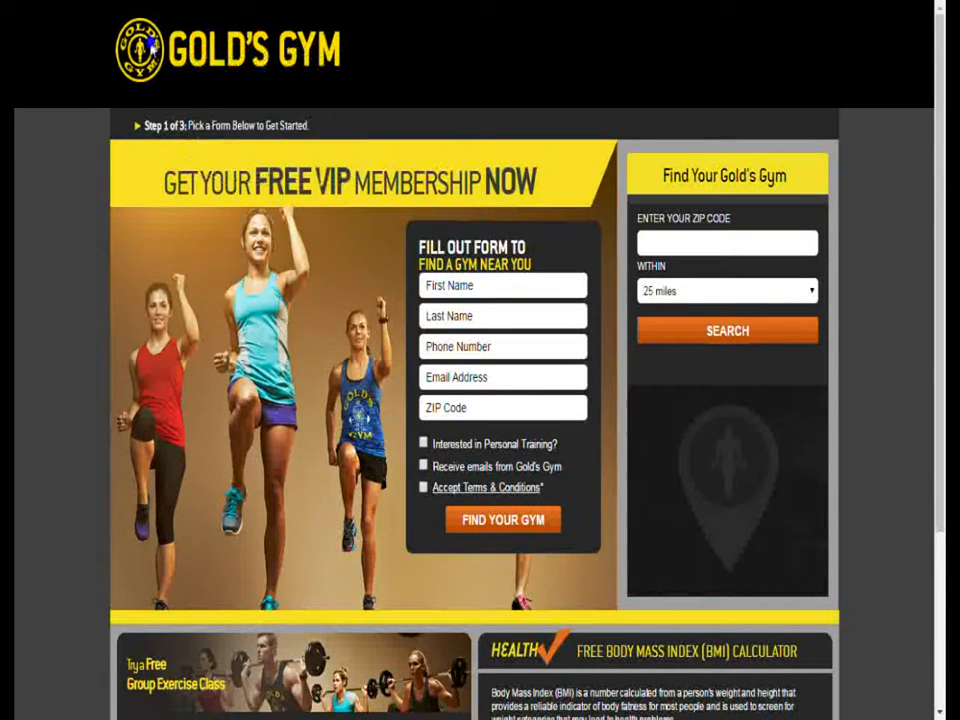
{"action": "right_click", "coordinate": [151, 44]}
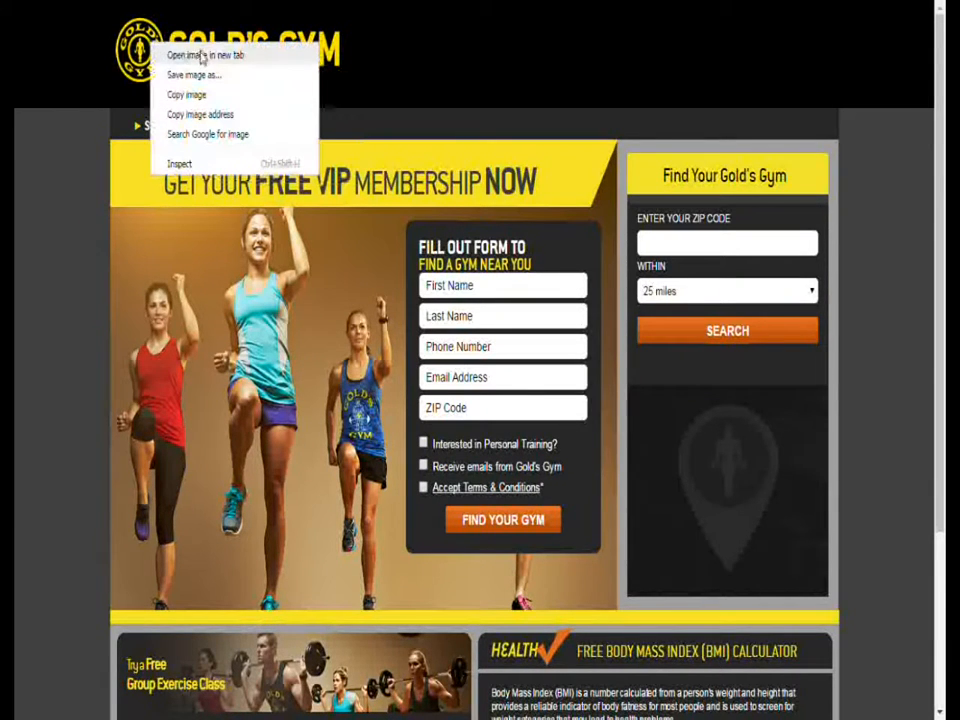
{"action": "left_click", "coordinate": [198, 116]}
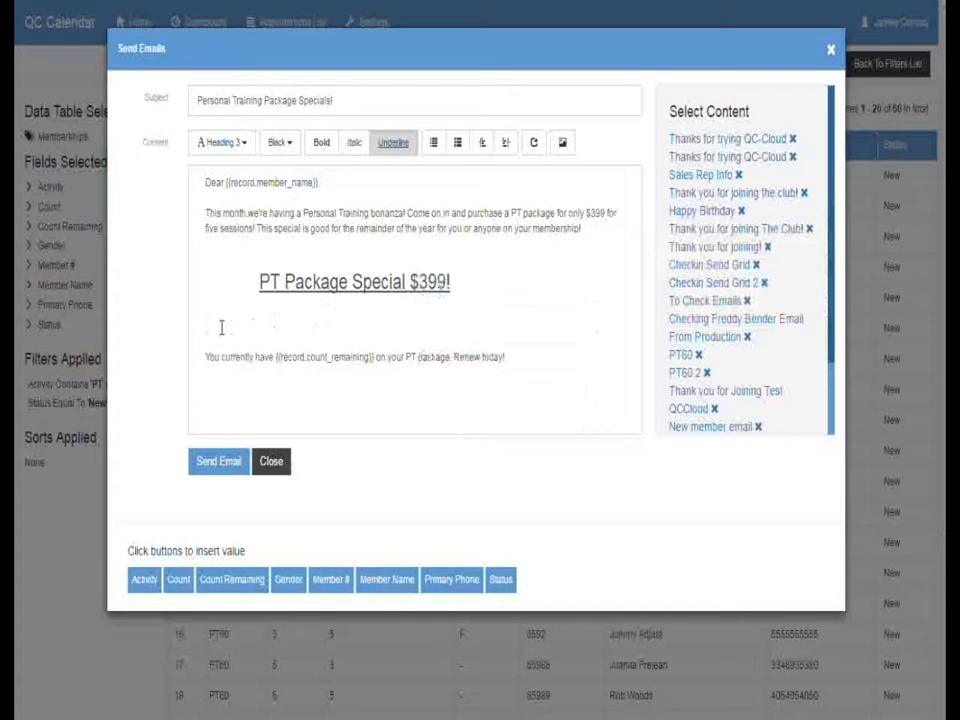
{"action": "left_click", "coordinate": [319, 327]}
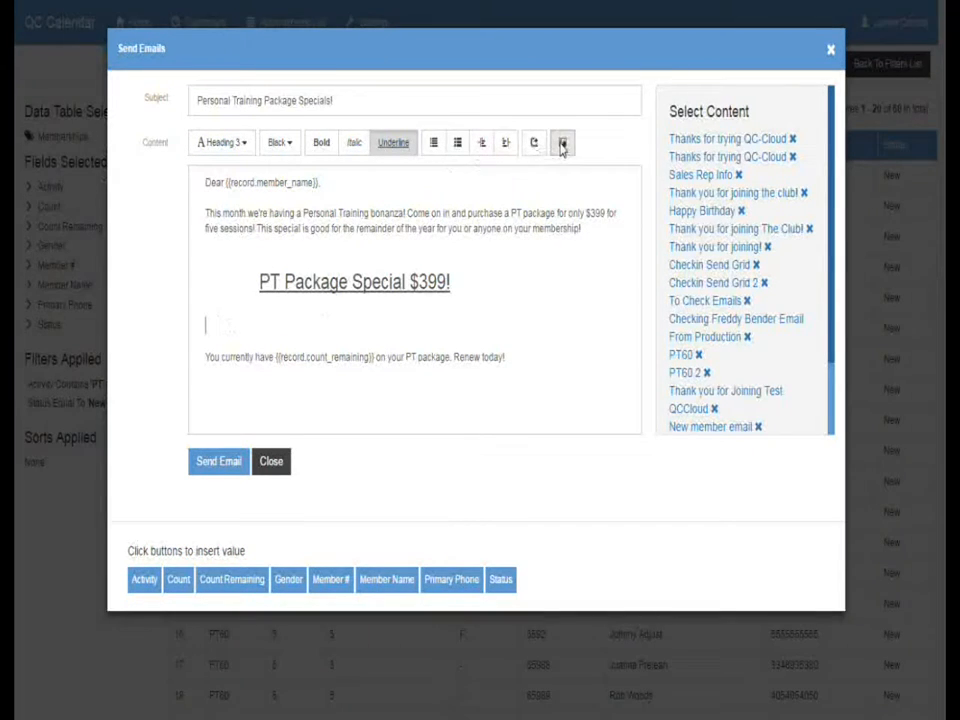
{"action": "left_click", "coordinate": [562, 145]}
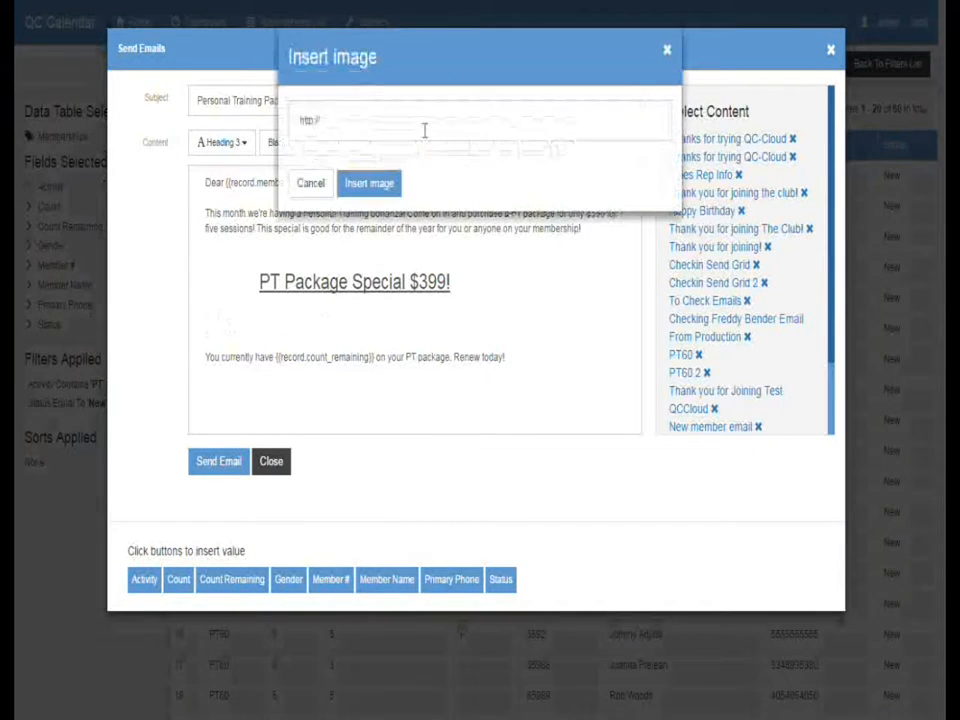
{"action": "left_click_drag", "start_coordinate": [328, 120], "coordinate": [296, 122]}
{"action": "left_click", "coordinate": [332, 122]}
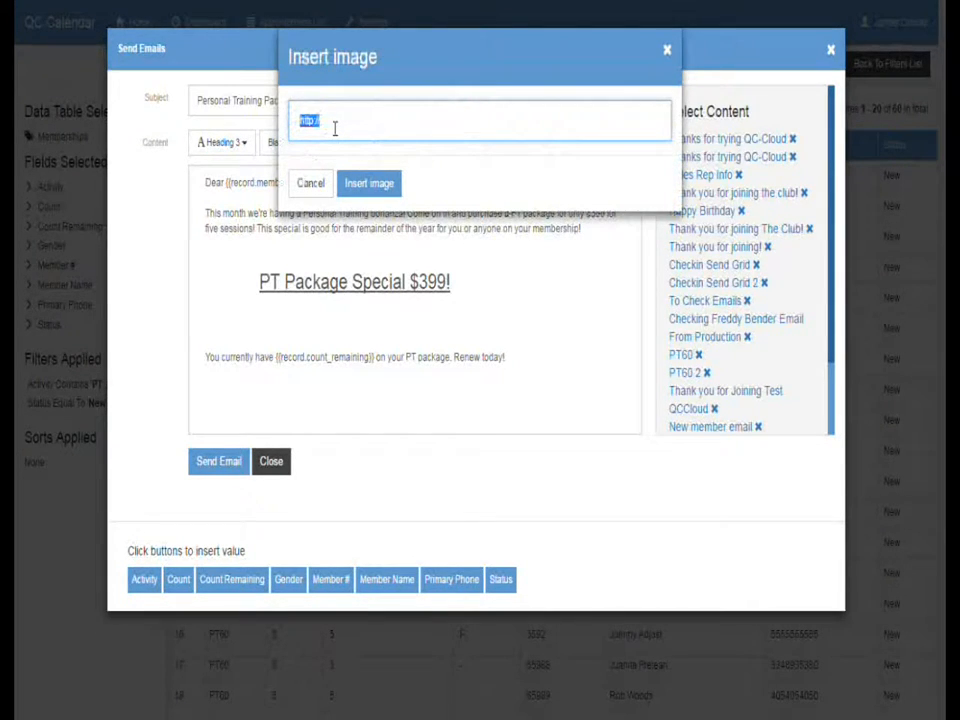
{"action": "right_click", "coordinate": [335, 125]}
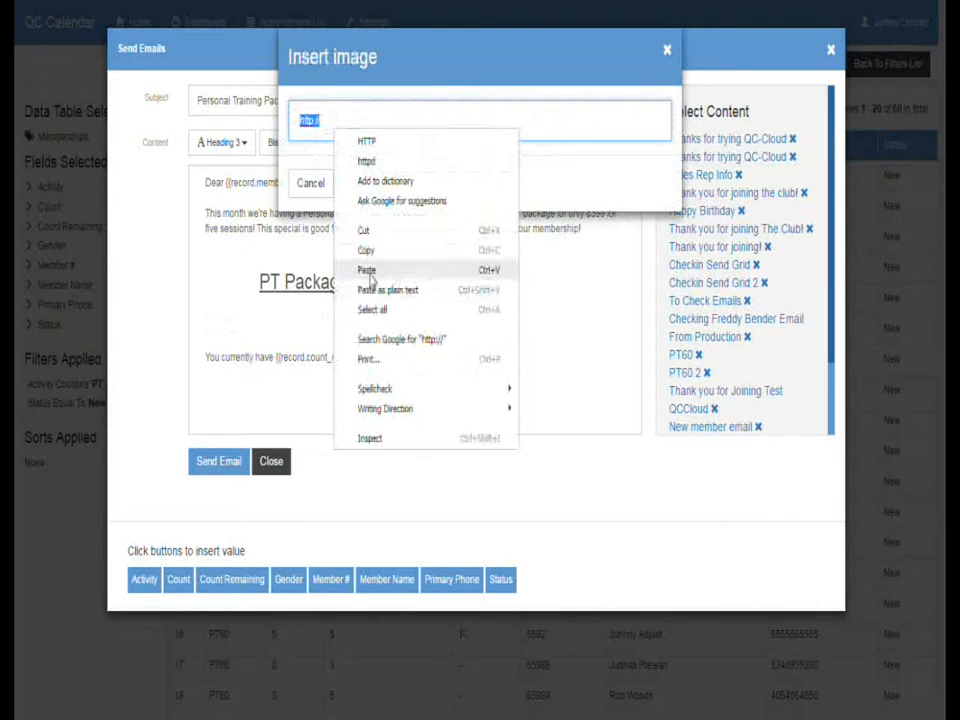
{"action": "left_click", "coordinate": [364, 289]}
{"action": "left_click_drag", "start_coordinate": [313, 121], "coordinate": [568, 120]}
{"action": "left_click", "coordinate": [579, 121]}
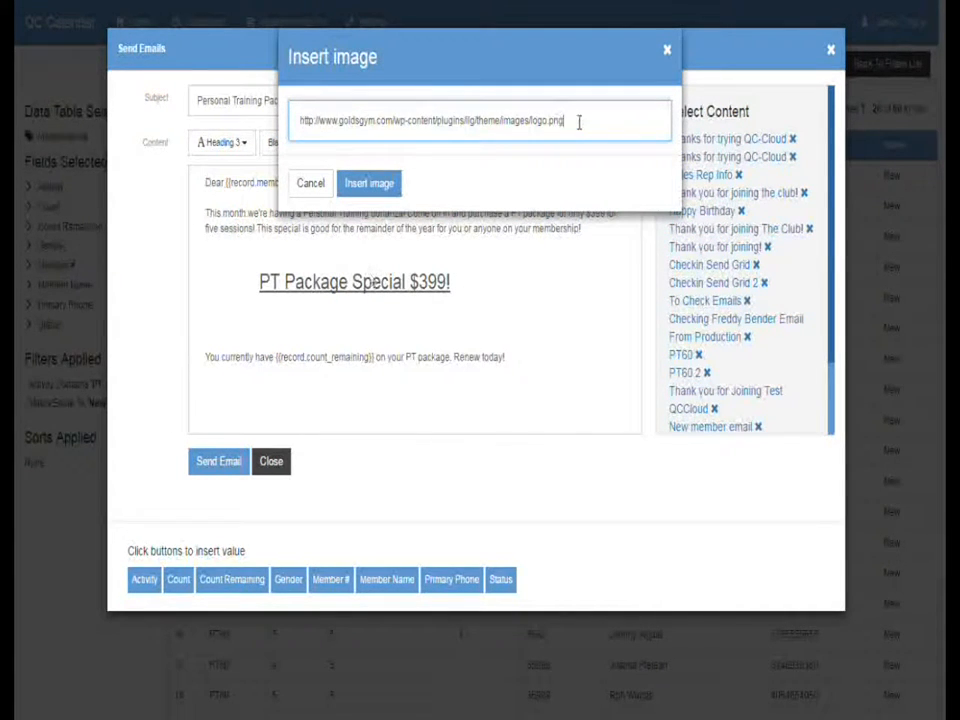
{"action": "left_click", "coordinate": [387, 187]}
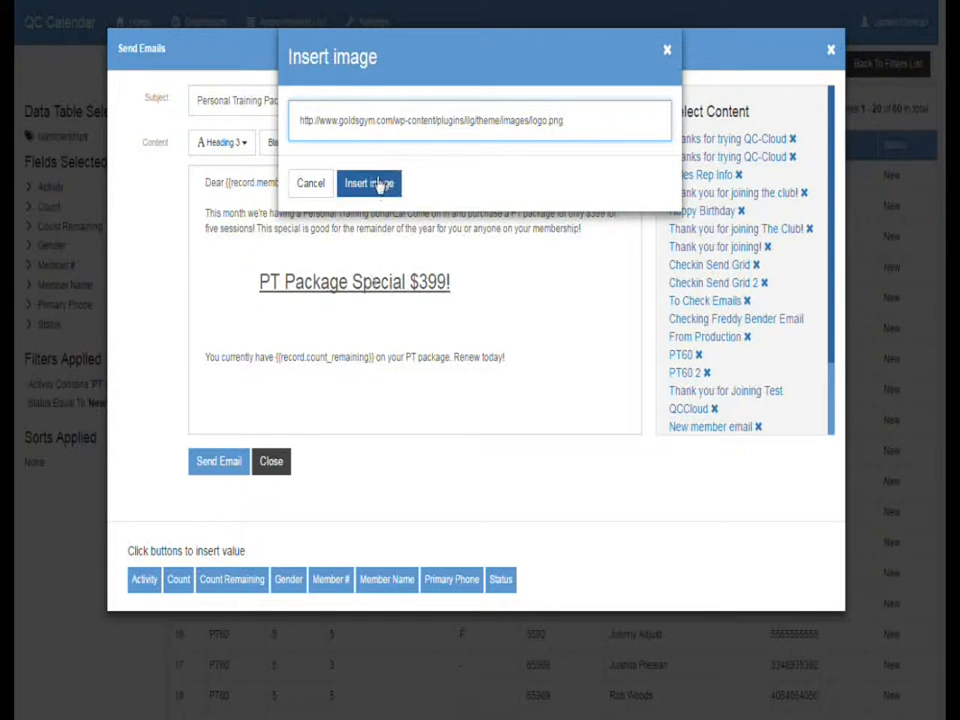
{"action": "left_click", "coordinate": [377, 186]}
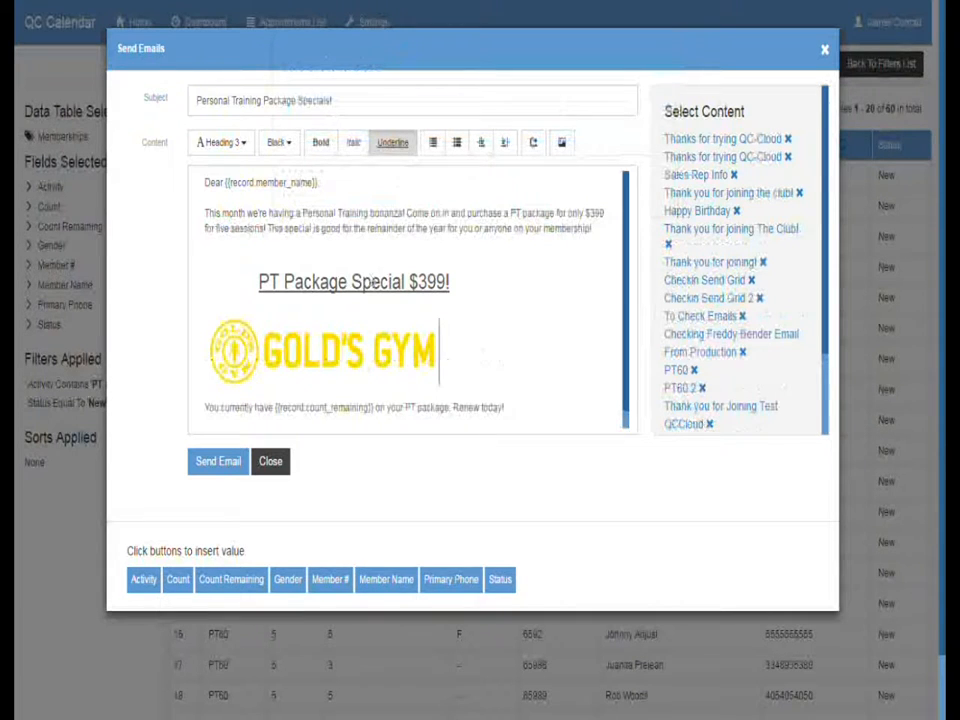
{"action": "left_click", "coordinate": [259, 349]}
{"action": "left_click", "coordinate": [480, 354]}
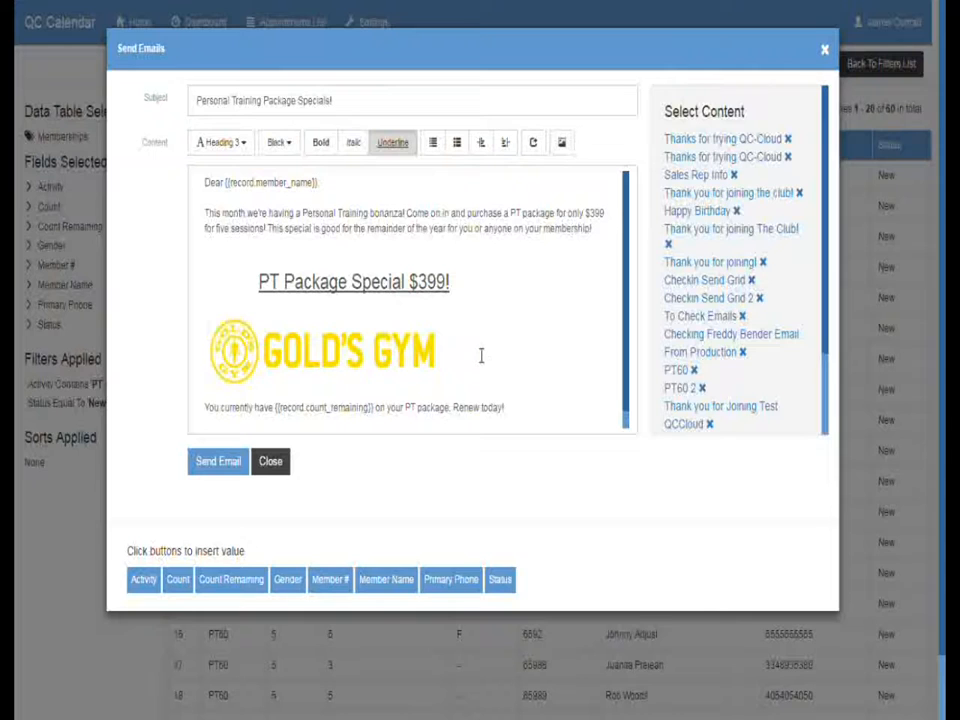
- Add the closing line "Thank you from Gold's Gym" below the renewal sentence, separated by an empty line
{"action": "left_click", "coordinate": [525, 412]}
{"action": "key", "text": "Return"}
{"action": "key", "text": "Return"}
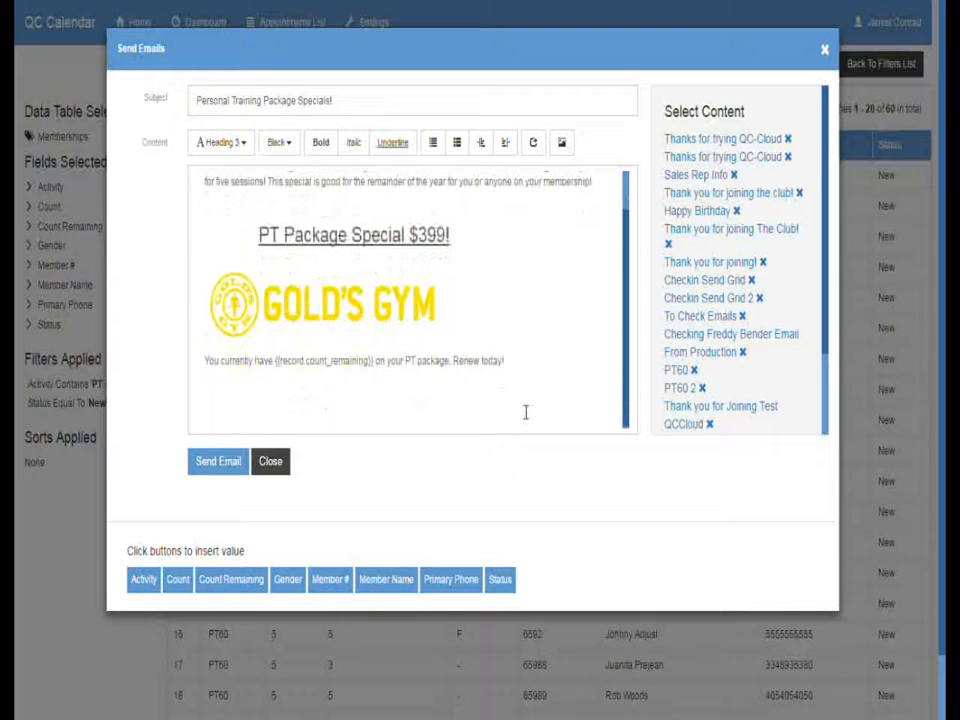
{"action": "type", "text": "Thank you from"}
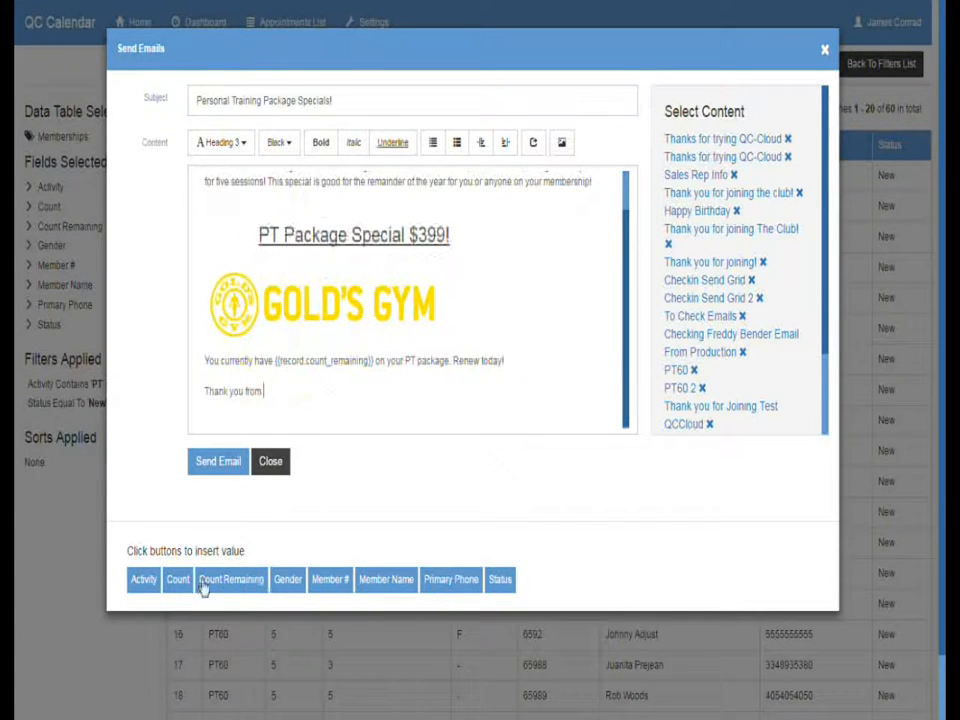
{"action": "left_click", "coordinate": [281, 394]}
{"action": "type", "text": "Gold's Gym"}
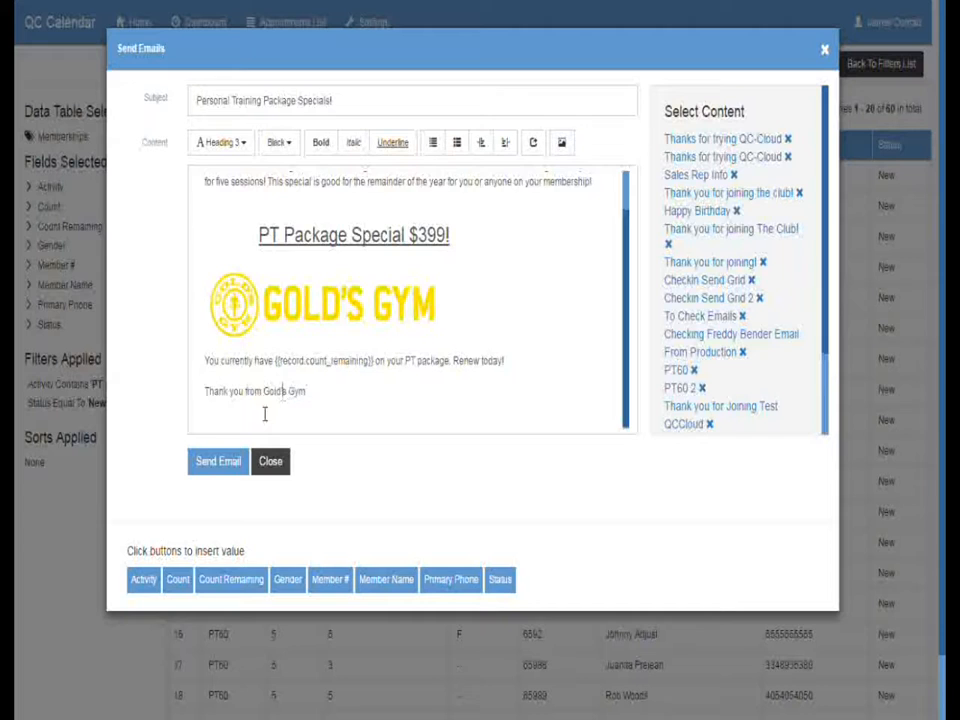
- Review the composed email from the greeting to the closing line, together with its subject
{"action": "scroll", "coordinate": [320, 400], "scroll_direction": "up", "scroll_amount": 1}
{"action": "left_click", "coordinate": [270, 181]}
{"action": "scroll", "coordinate": [294, 322], "scroll_direction": "down", "scroll_amount": 1}
{"action": "left_click_drag", "start_coordinate": [285, 358], "coordinate": [206, 388]}
{"action": "left_click", "coordinate": [356, 360]}
{"action": "left_click", "coordinate": [206, 388]}
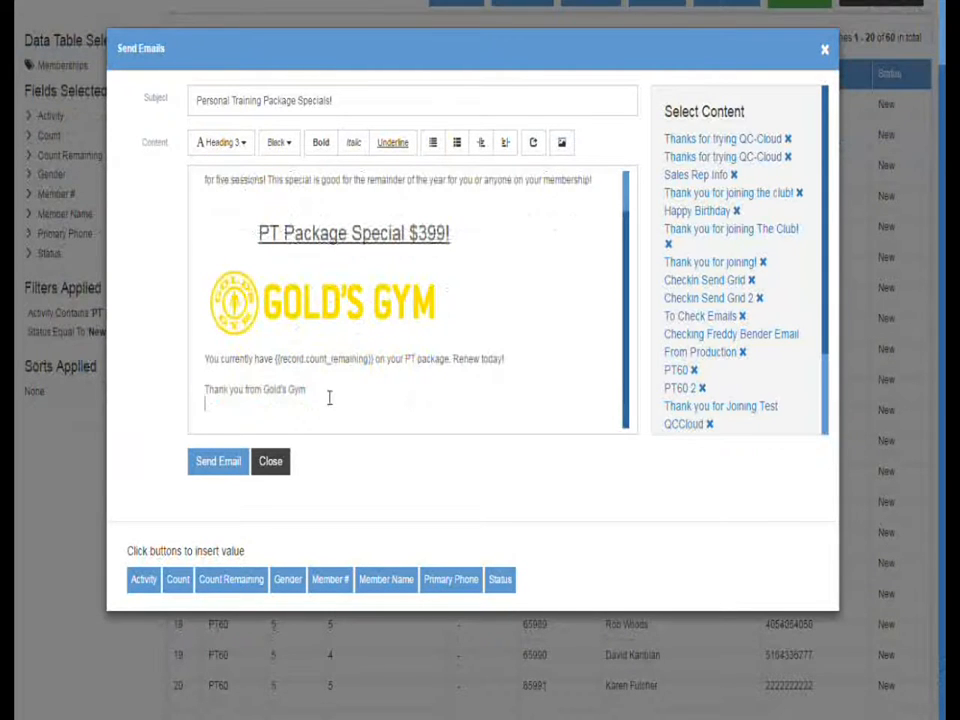
{"action": "scroll", "coordinate": [435, 343], "scroll_direction": "up", "scroll_amount": 3}
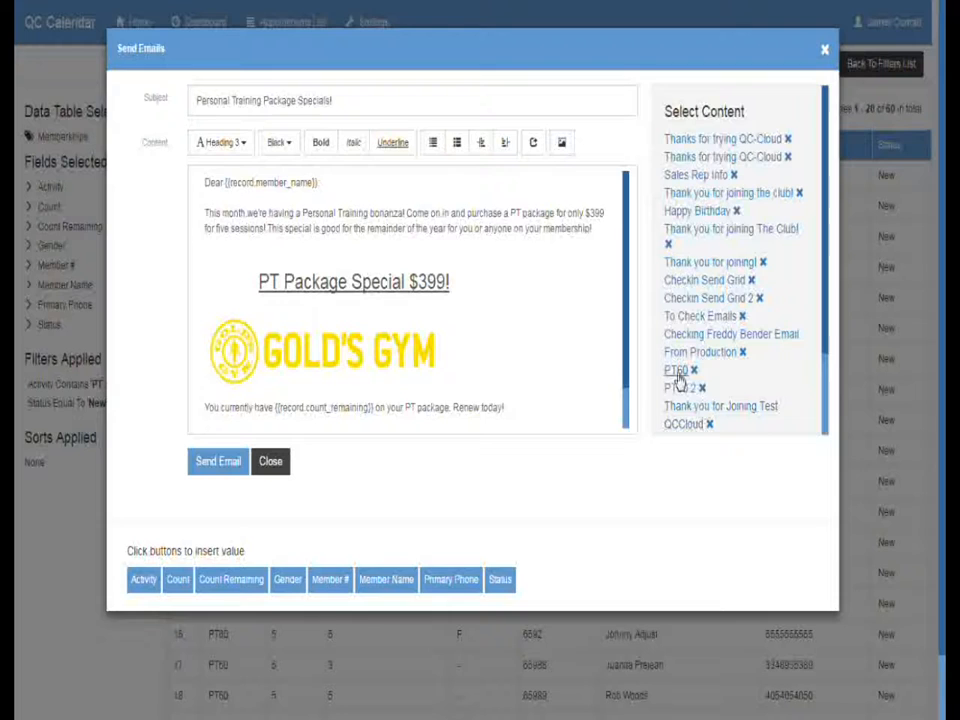
{"action": "left_click_drag", "start_coordinate": [354, 103], "coordinate": [193, 100]}
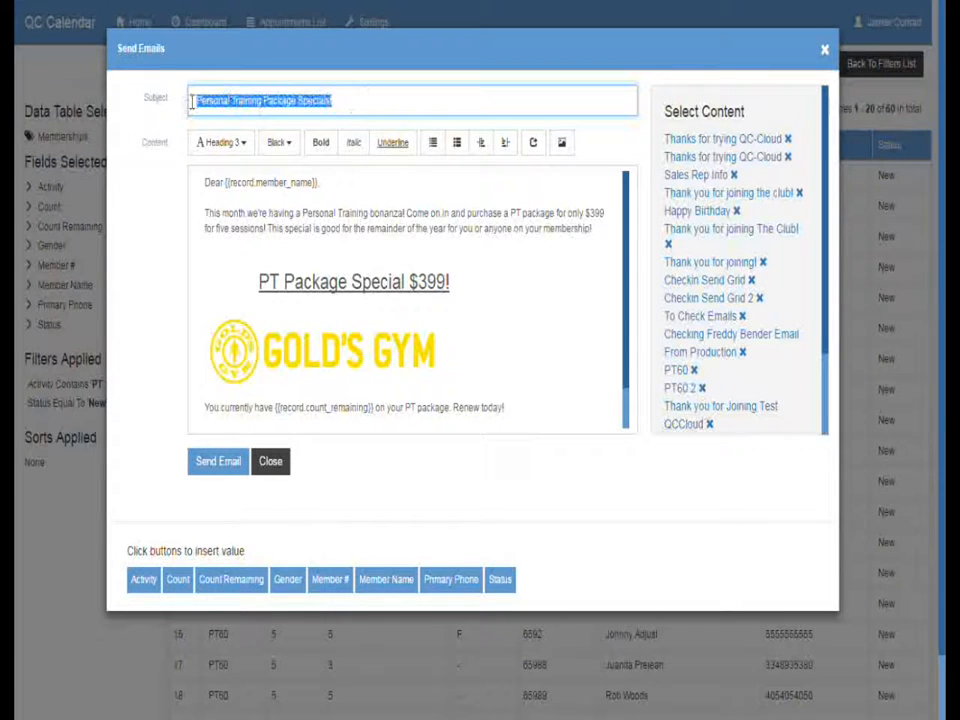
{"action": "left_click", "coordinate": [338, 101]}
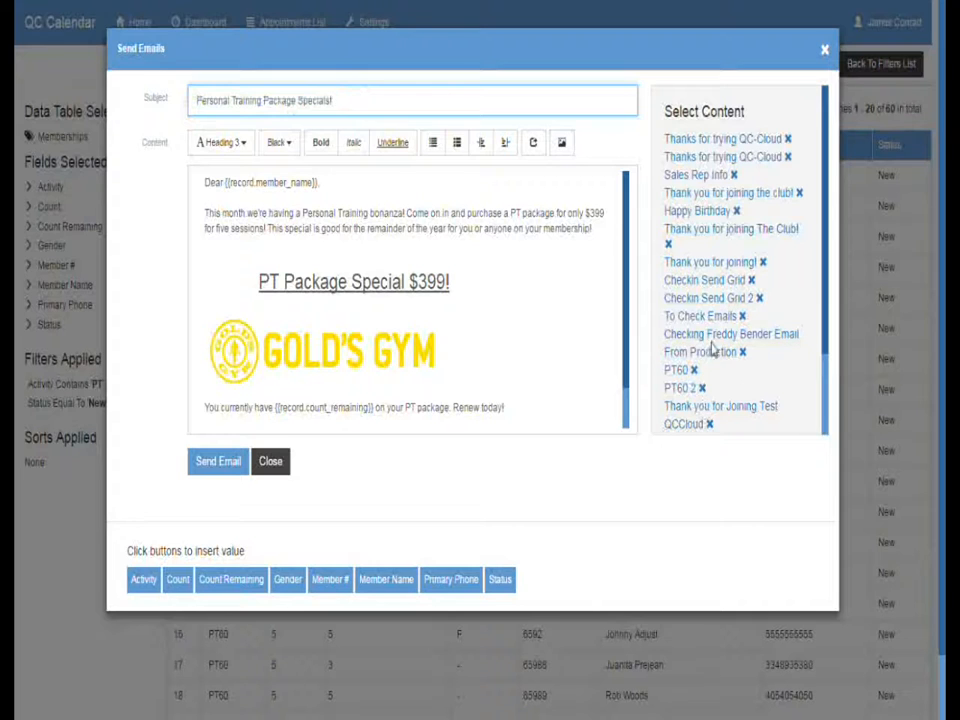
{"action": "left_click", "coordinate": [386, 241]}
{"action": "type", "text": "asdh fashdf;asd"}
{"action": "key", "text": "Return"}
{"action": "type", "text": "asdfuashdf ask"}
{"action": "key", "text": "Return"}
{"action": "type", "text": "asdfkajshdf"}
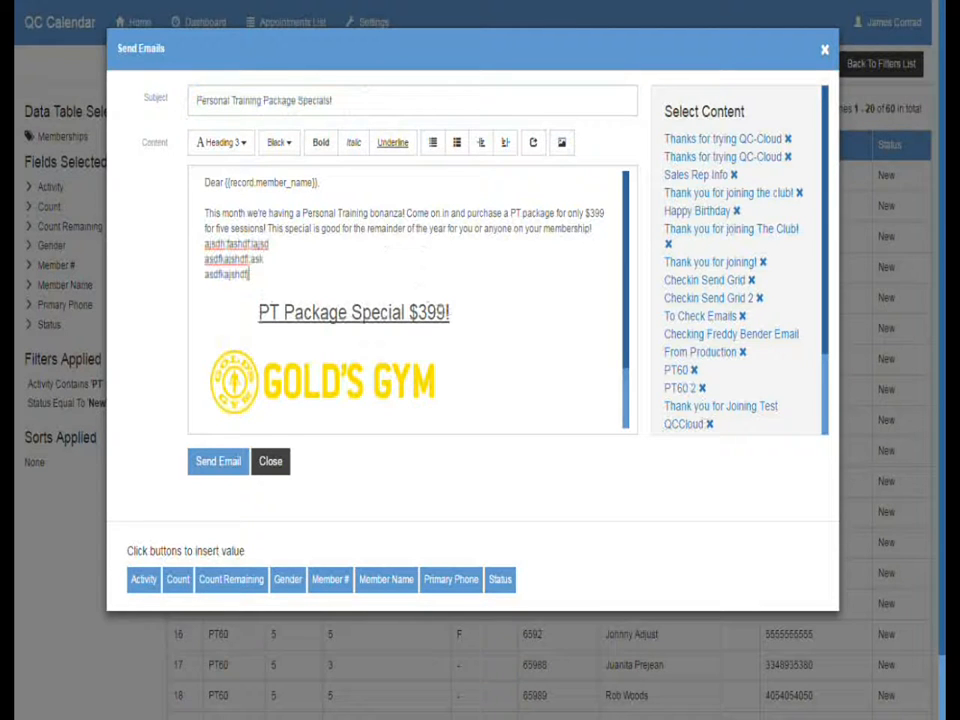
{"action": "left_click_drag", "start_coordinate": [252, 276], "coordinate": [197, 252]}
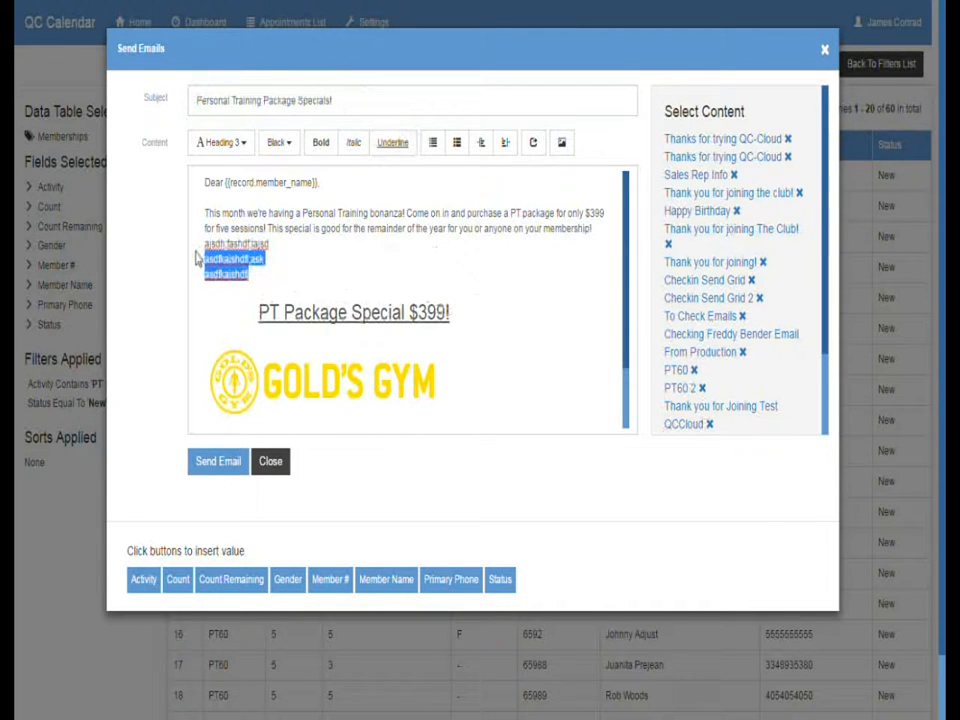
{"action": "key", "text": "BackSpace"}
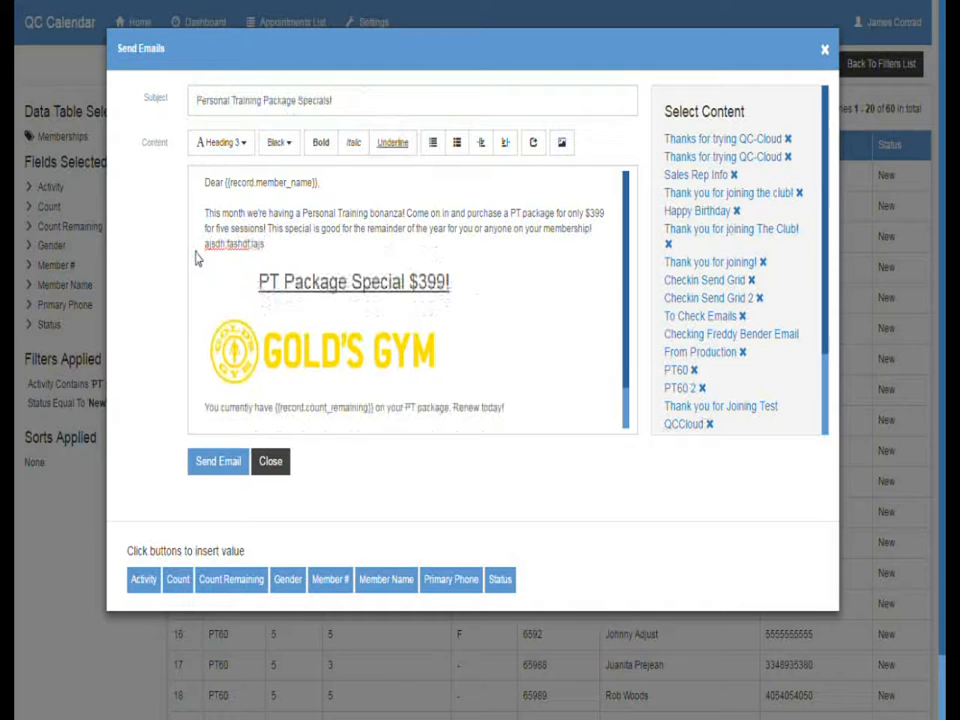
{"action": "key", "text": "BackSpace"}
{"action": "key", "text": "BackSpace"}
{"action": "key", "text": "BackSpace"}
{"action": "key", "text": "BackSpace"}
{"action": "key", "text": "BackSpace"}
{"action": "key", "text": "BackSpace"}
{"action": "key", "text": "BackSpace"}
{"action": "key", "text": "BackSpace"}
{"action": "key", "text": "BackSpace"}
{"action": "key", "text": "BackSpace"}
{"action": "key", "text": "BackSpace"}
{"action": "key", "text": "BackSpace"}
{"action": "key", "text": "BackSpace"}
{"action": "key", "text": "BackSpace"}
{"action": "key", "text": "BackSpace"}
{"action": "key", "text": "BackSpace"}
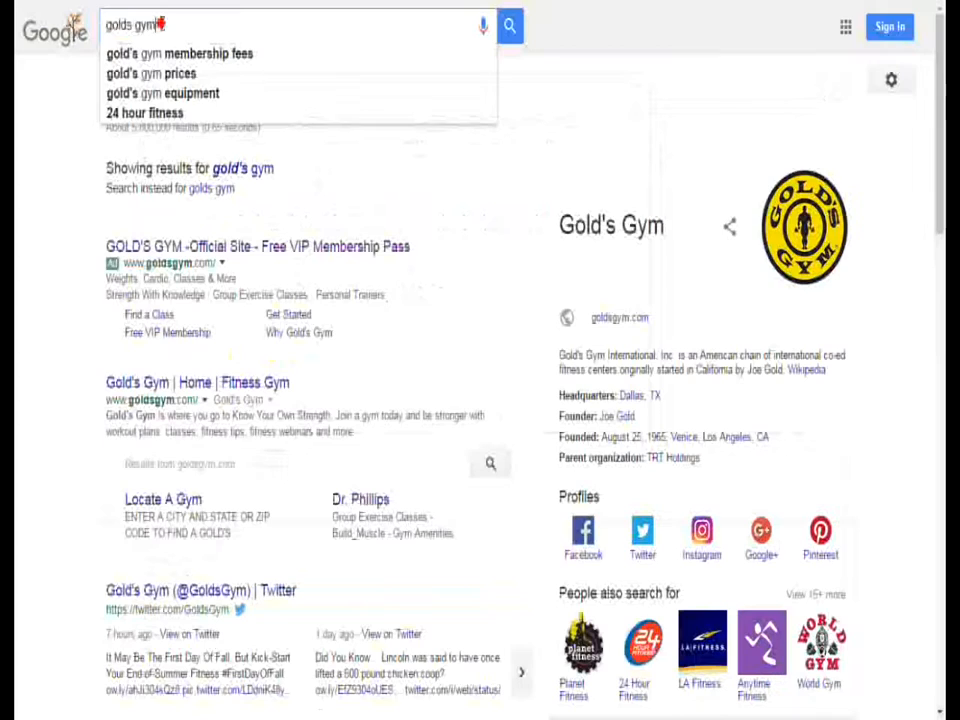
- Switch to Google and run an image search for "health club"
{"action": "left_click_drag", "start_coordinate": [159, 24], "coordinate": [70, 28]}
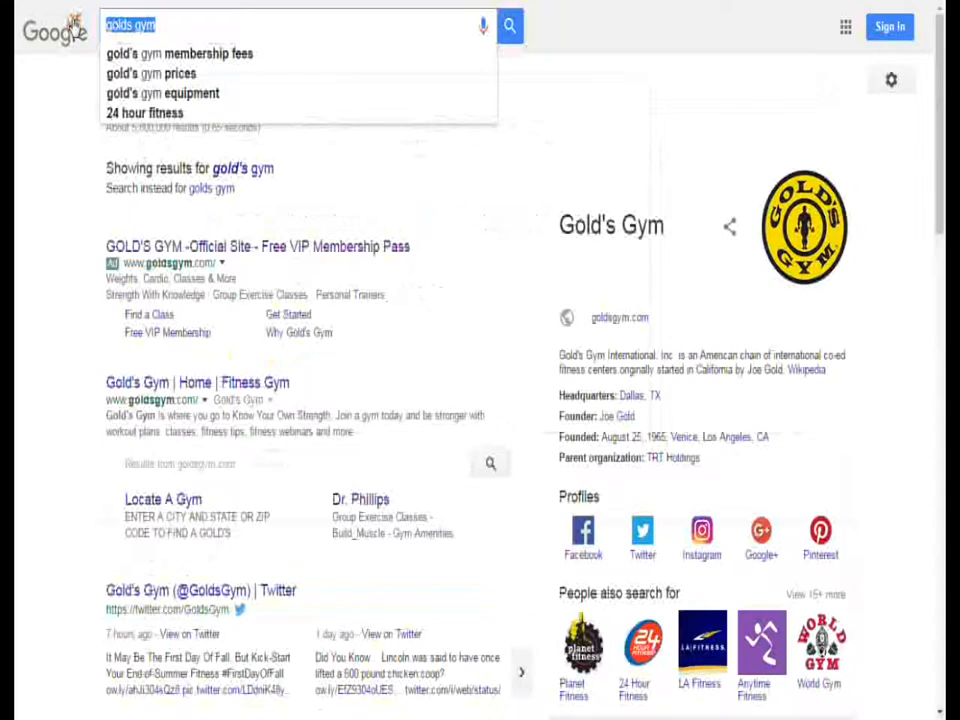
{"action": "left_click", "coordinate": [72, 28]}
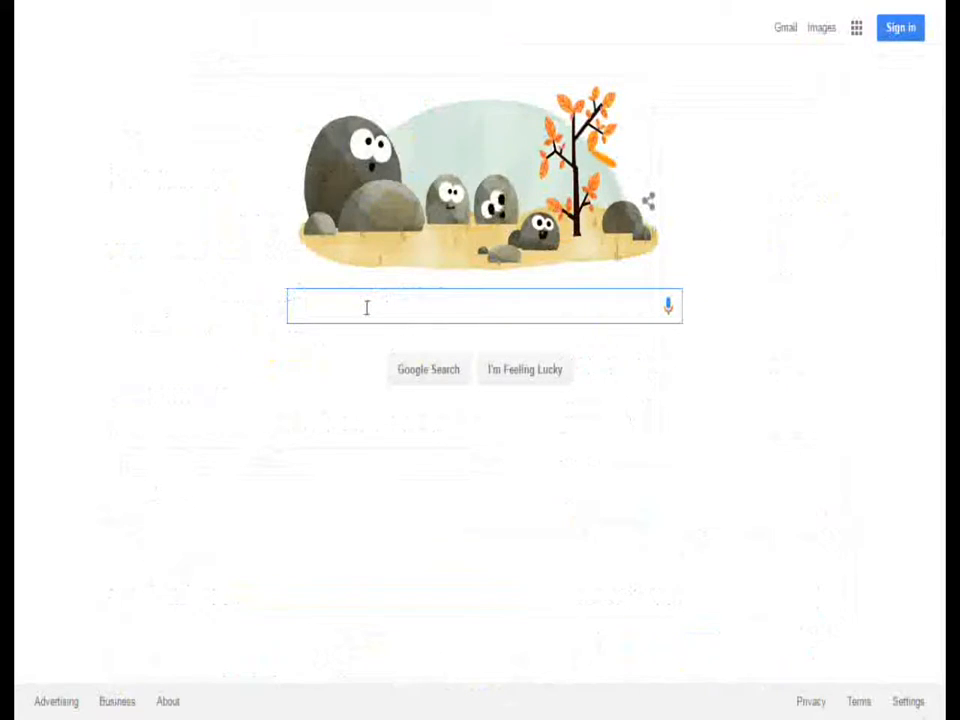
{"action": "type", "text": "health club"}
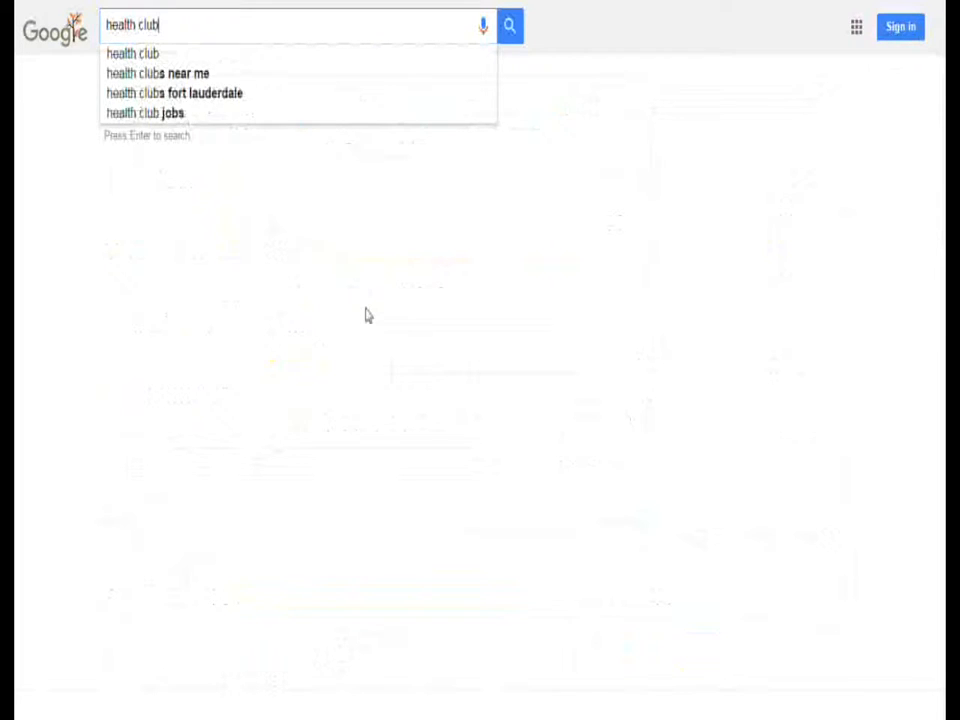
{"action": "key", "text": "Return"}
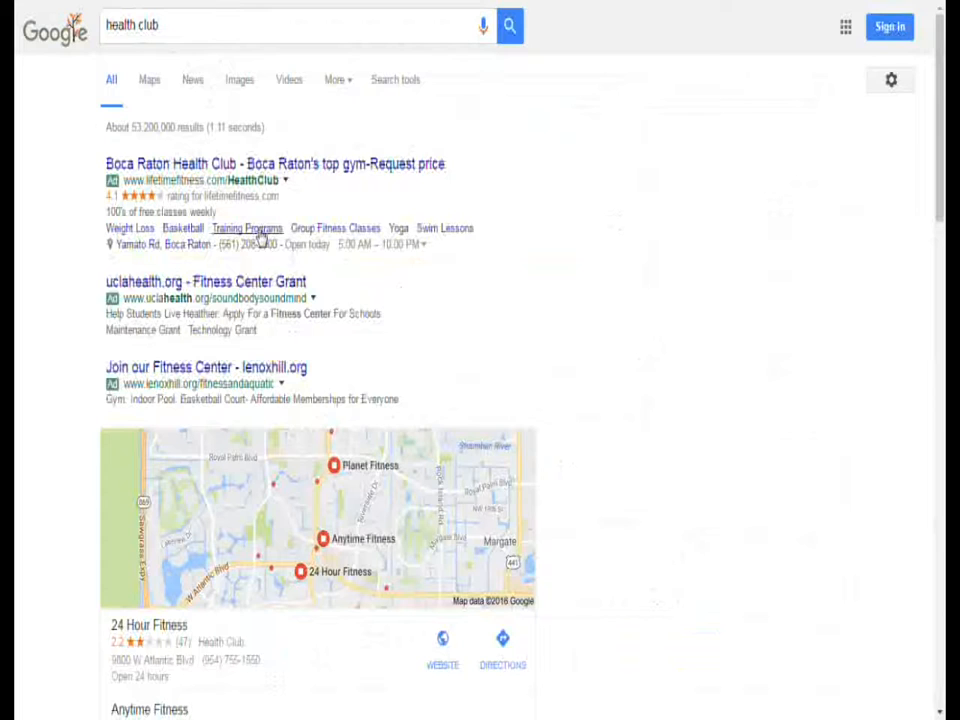
{"action": "left_click", "coordinate": [238, 88]}
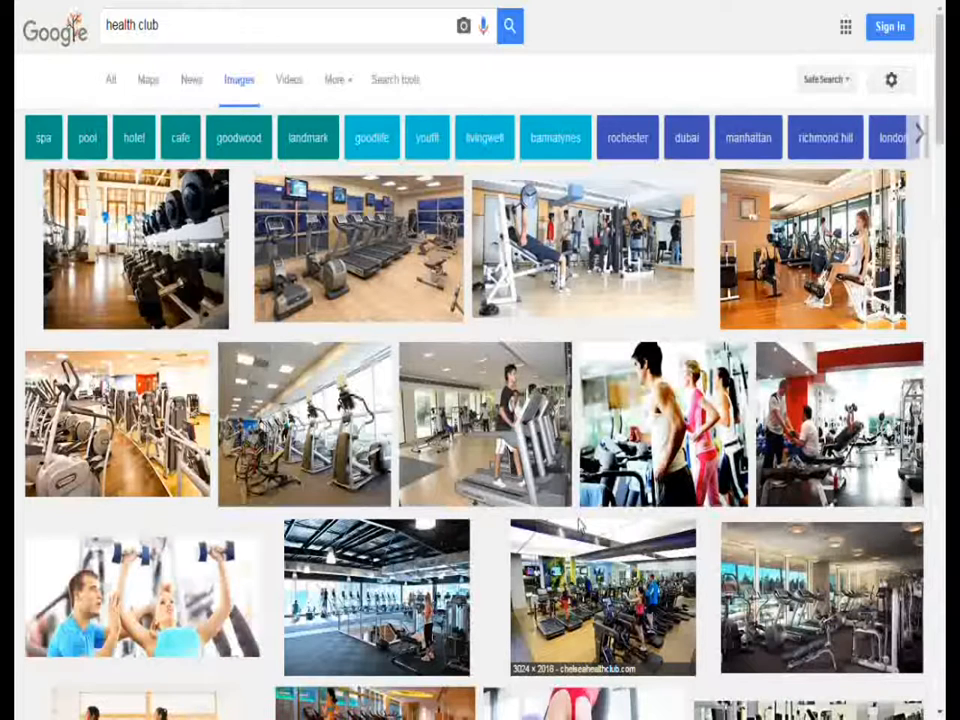
{"action": "scroll", "coordinate": [578, 525], "scroll_direction": "down", "scroll_amount": 1}
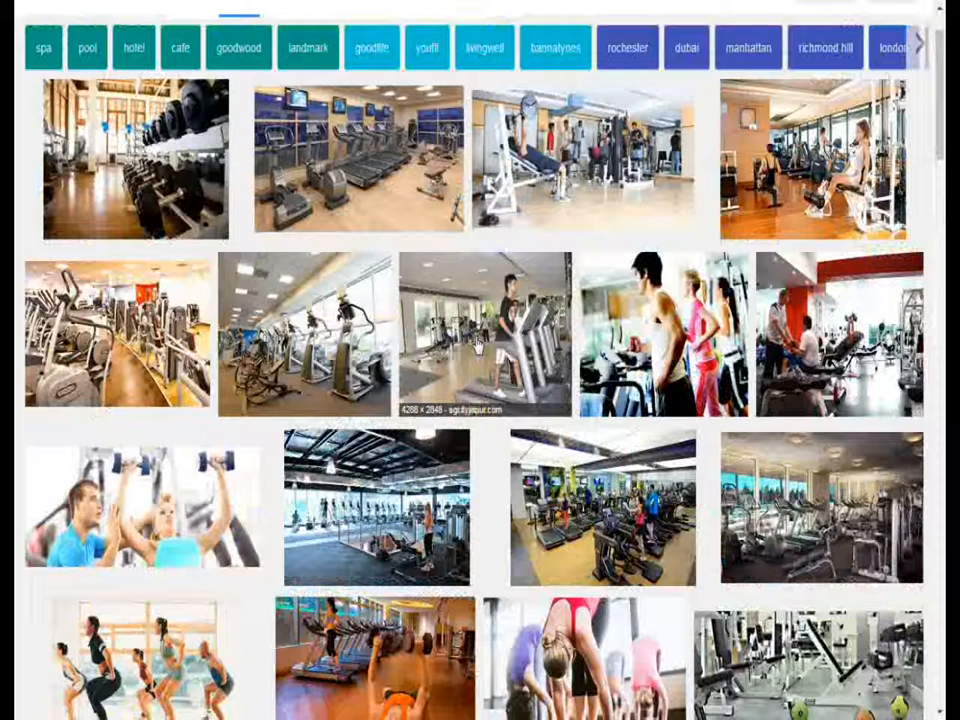
{"action": "left_click", "coordinate": [485, 333]}
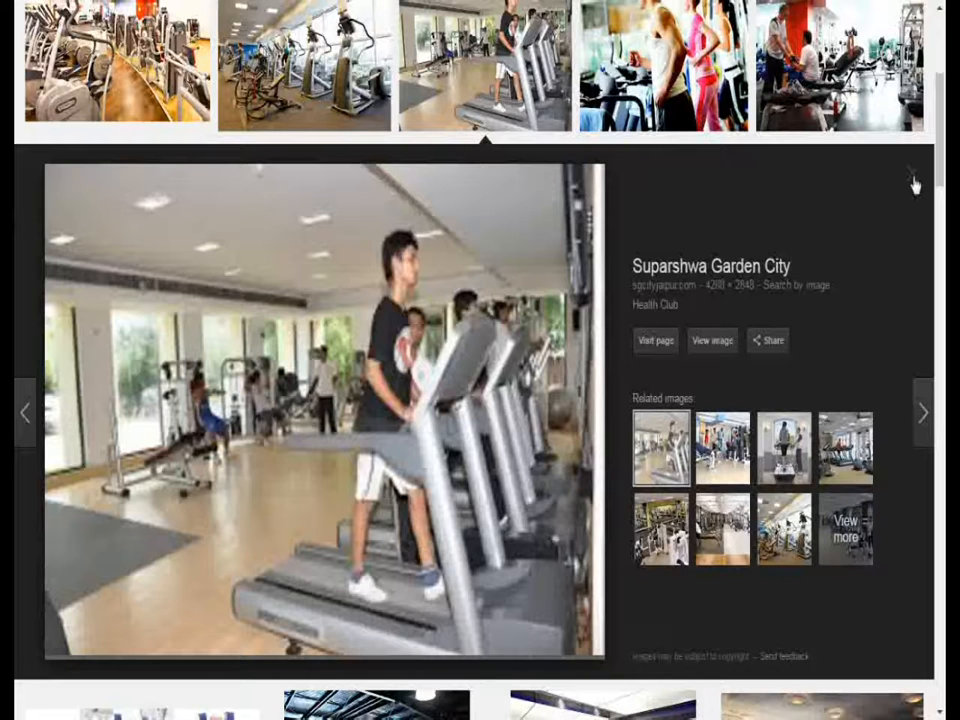
{"action": "left_click", "coordinate": [911, 180]}
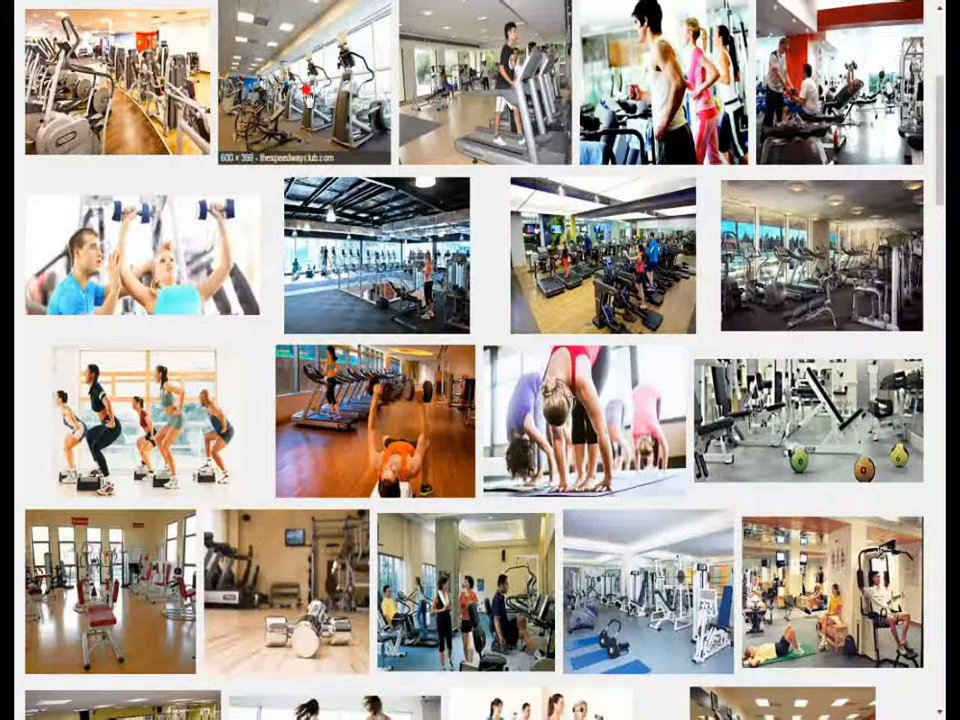
- Enlarge the Speedway Club photo of elliptical machines in the image results and copy its image address
{"action": "left_click", "coordinate": [305, 90]}
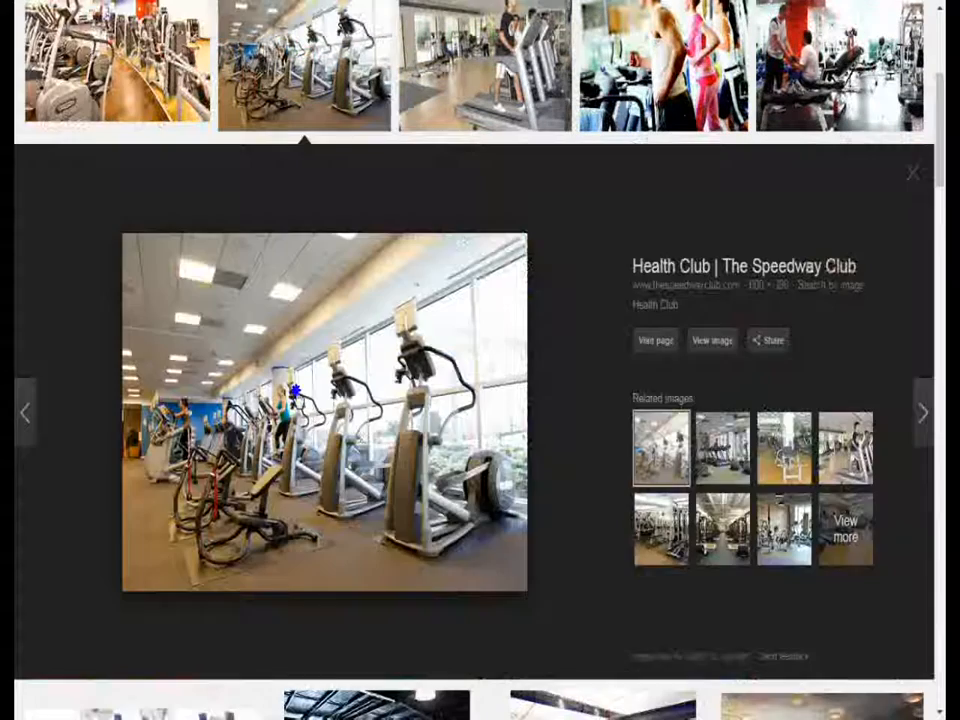
{"action": "right_click", "coordinate": [300, 393]}
{"action": "left_click", "coordinate": [340, 581]}
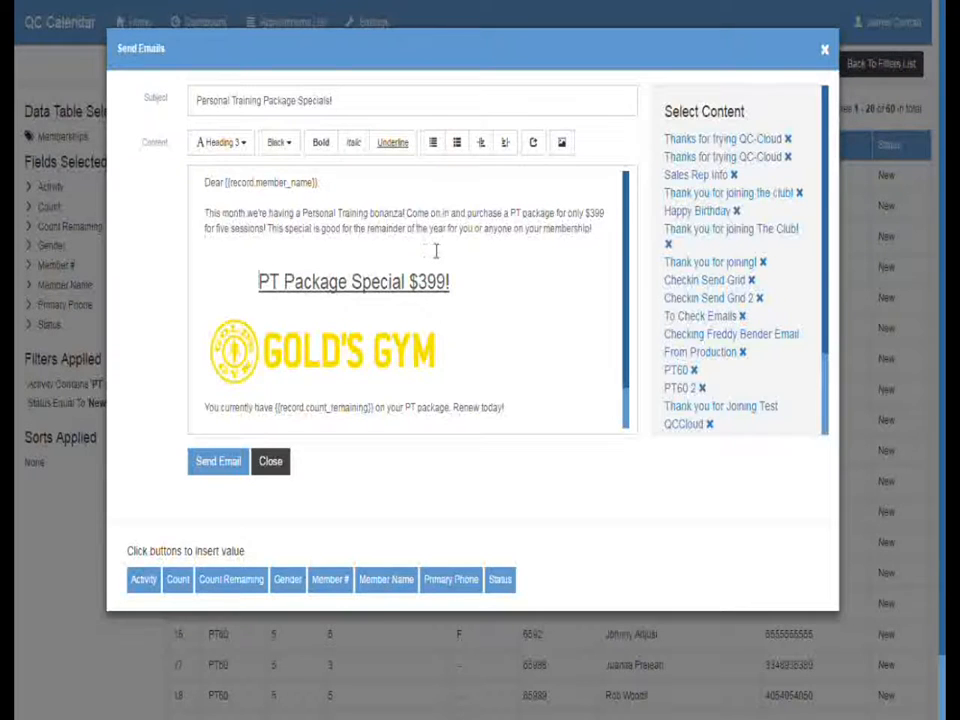
- Back in the QC Calendar email, insert the health club photo from its copied address on a new line above the "PT Package Special $399!" heading
{"action": "key", "text": "Return"}
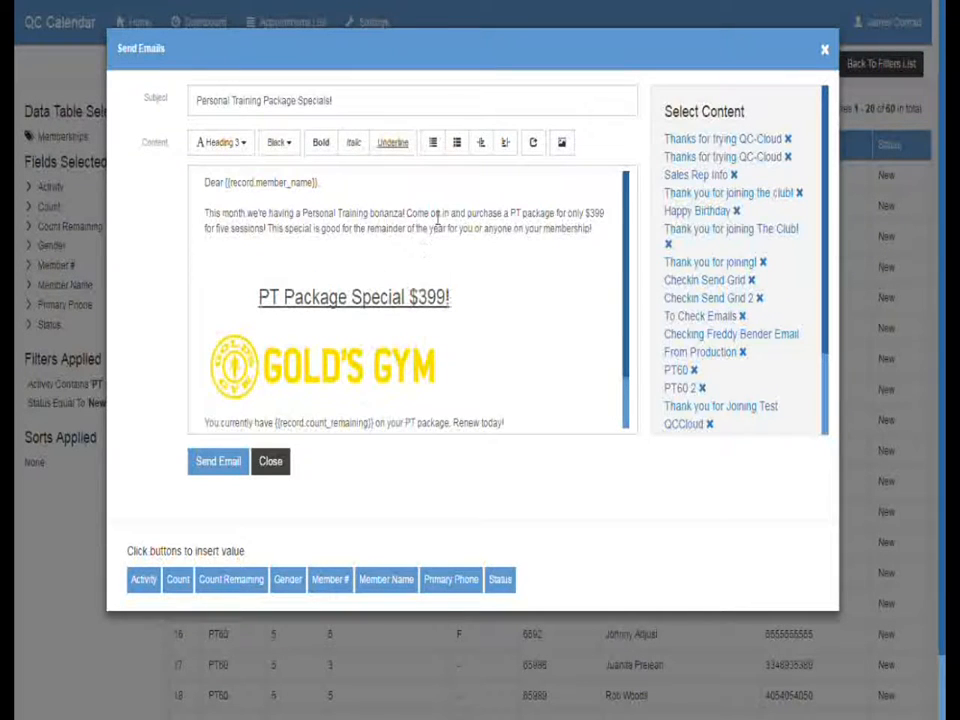
{"action": "left_click", "coordinate": [561, 142]}
{"action": "triple_click", "coordinate": [331, 121]}
{"action": "key", "text": "BackSpace"}
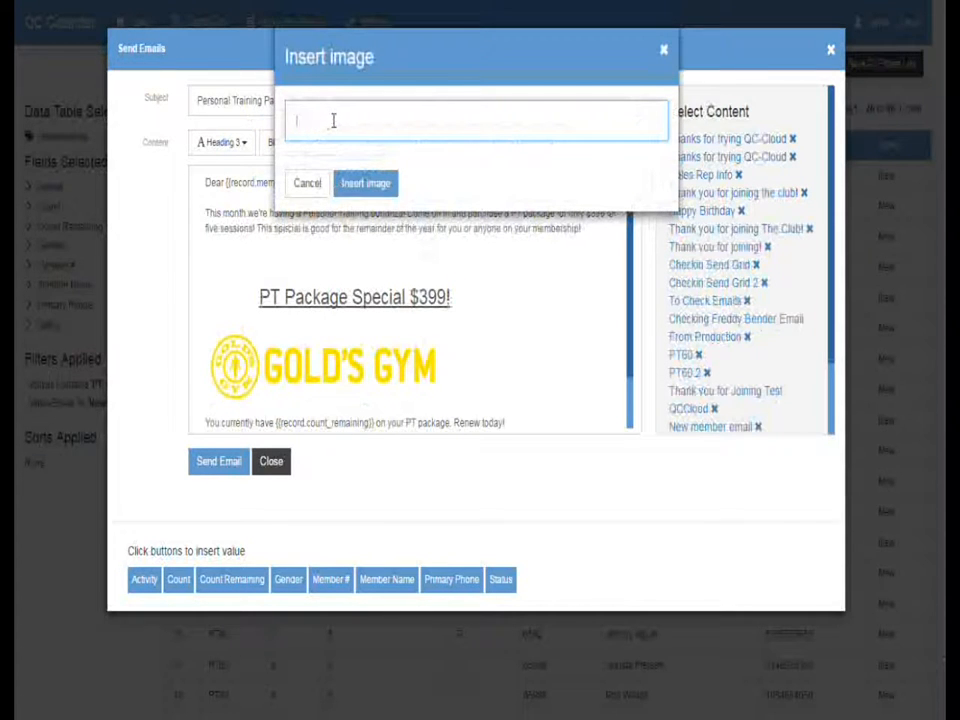
{"action": "right_click", "coordinate": [333, 121]}
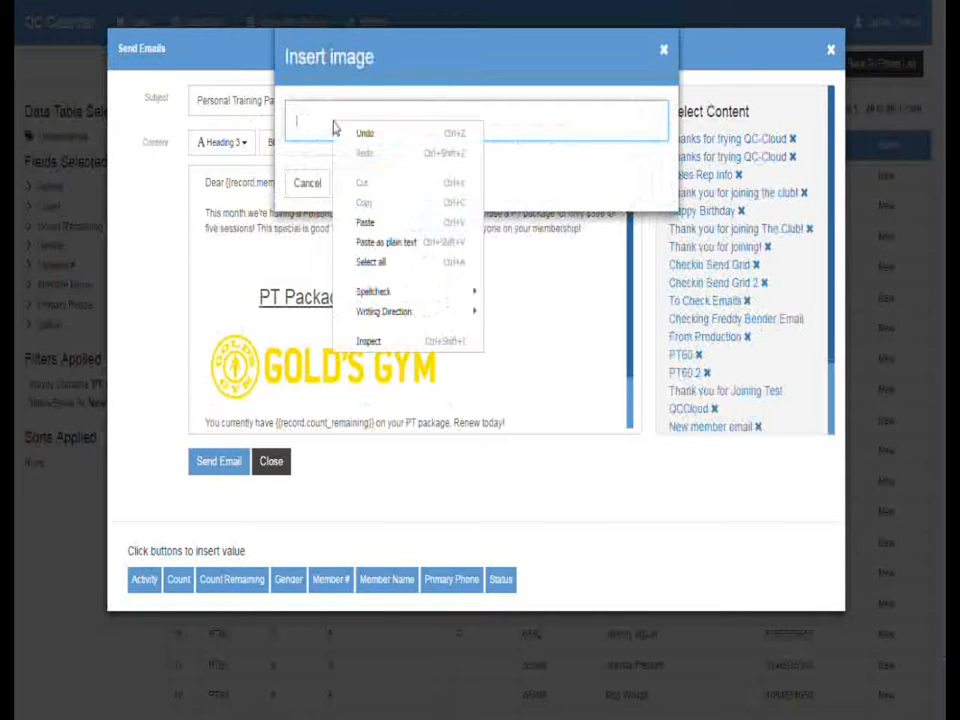
{"action": "left_click", "coordinate": [365, 222]}
{"action": "key", "text": "Home"}
{"action": "double_click", "coordinate": [303, 125]}
{"action": "left_click", "coordinate": [318, 125]}
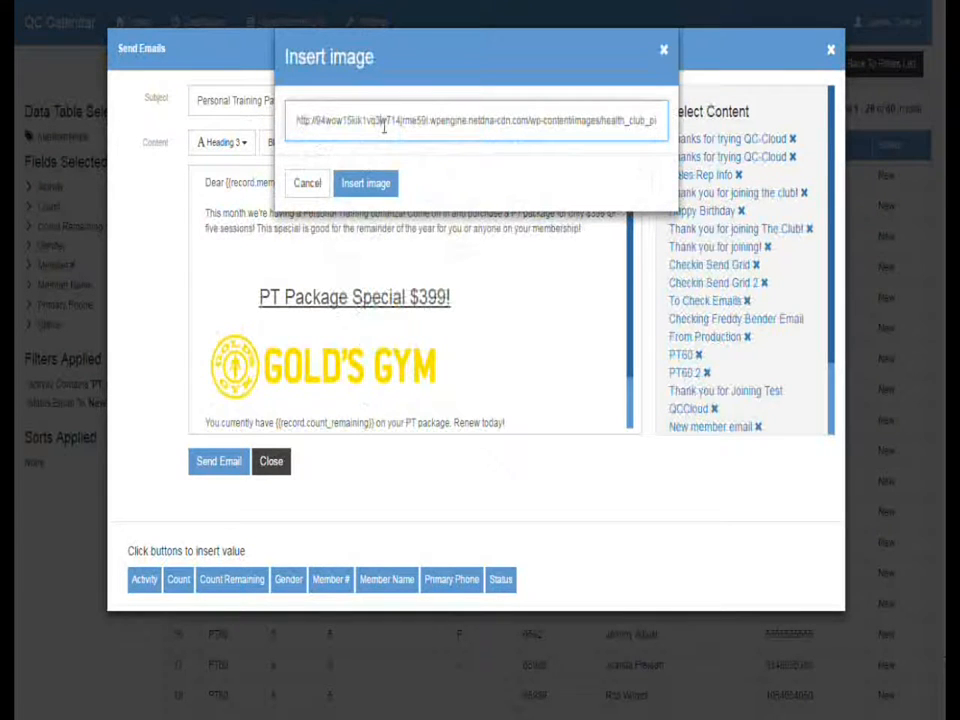
{"action": "left_click", "coordinate": [368, 186]}
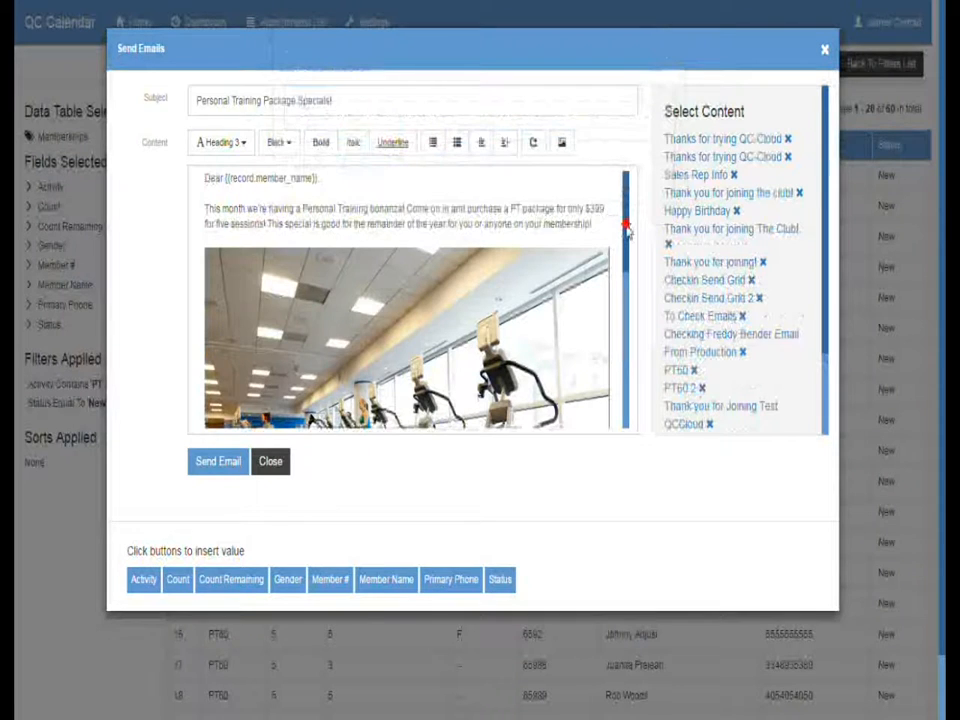
- Indent the Gold's Gym logo below the heading by two levels
{"action": "left_click_drag", "start_coordinate": [627, 228], "coordinate": [627, 365]}
{"action": "left_click", "coordinate": [469, 343]}
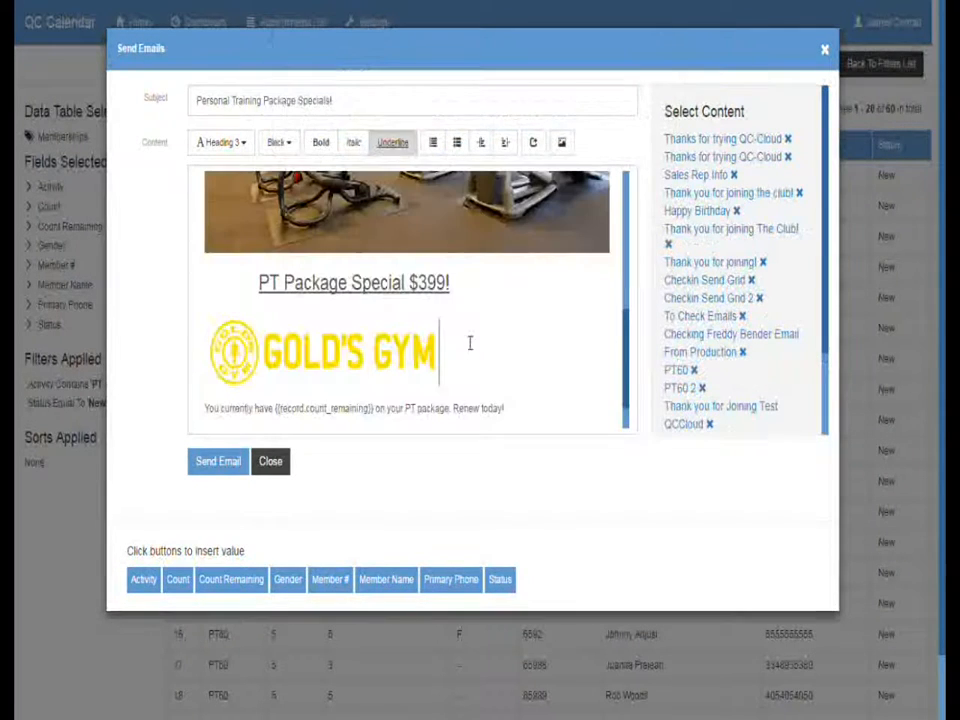
{"action": "left_click_drag", "start_coordinate": [469, 343], "coordinate": [208, 351]}
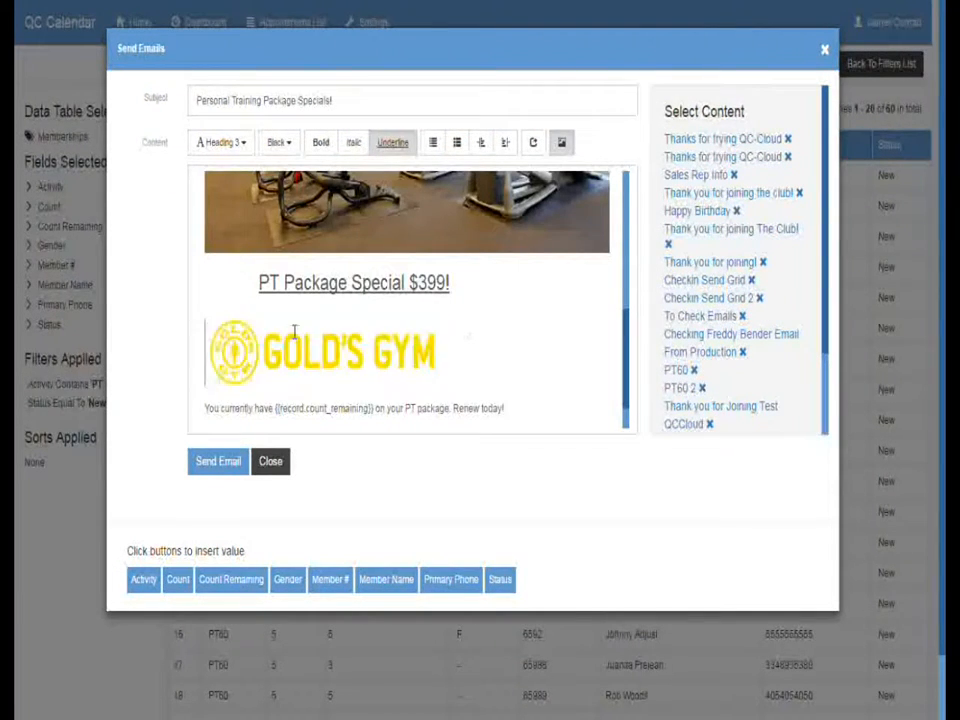
{"action": "left_click", "coordinate": [505, 143]}
{"action": "left_click", "coordinate": [505, 143]}
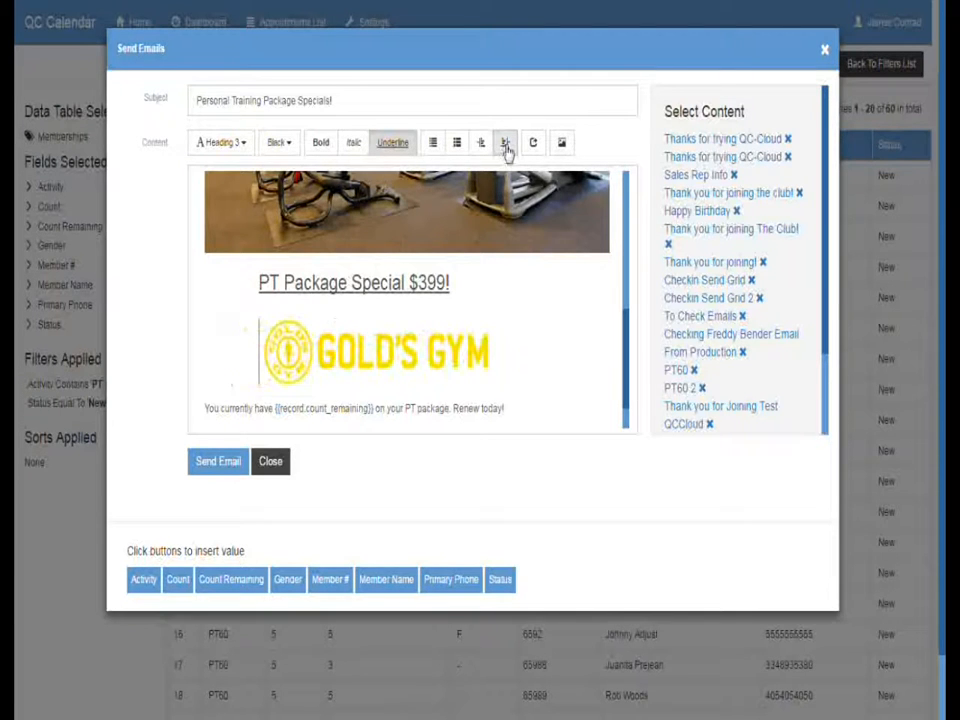
- Indent the "PT Package Special $399!" heading by one more level and check the email's layout from end to start
{"action": "left_click", "coordinate": [223, 280]}
{"action": "left_click", "coordinate": [505, 143]}
{"action": "left_click_drag", "start_coordinate": [624, 339], "coordinate": [631, 377]}
{"action": "left_click_drag", "start_coordinate": [631, 373], "coordinate": [626, 188]}
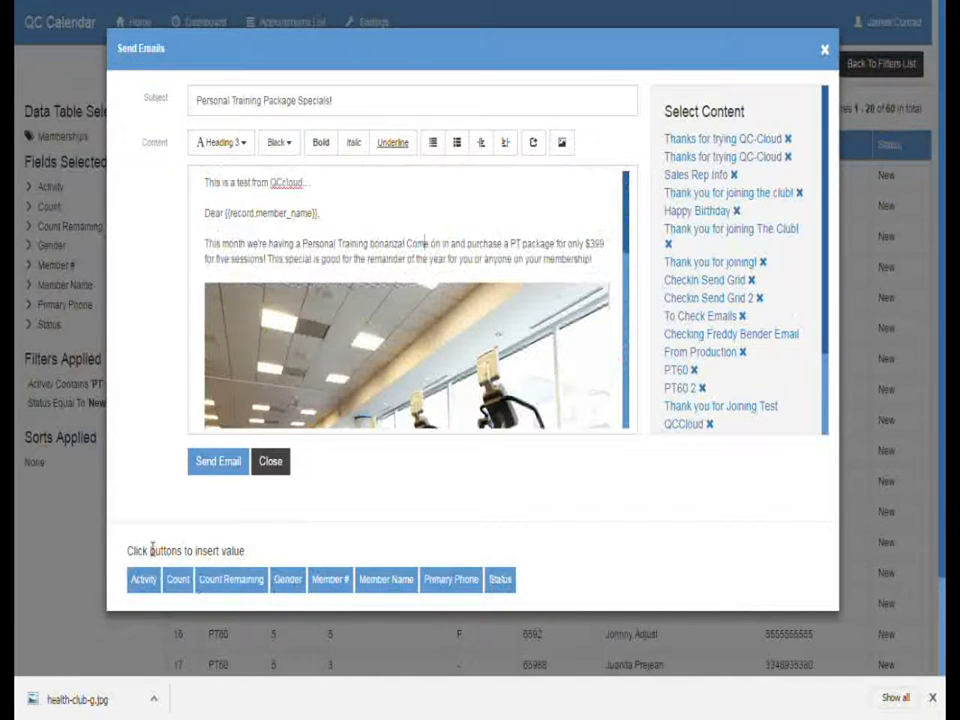
{"action": "left_click_drag", "start_coordinate": [152, 549], "coordinate": [197, 549]}
{"action": "left_click", "coordinate": [197, 549]}
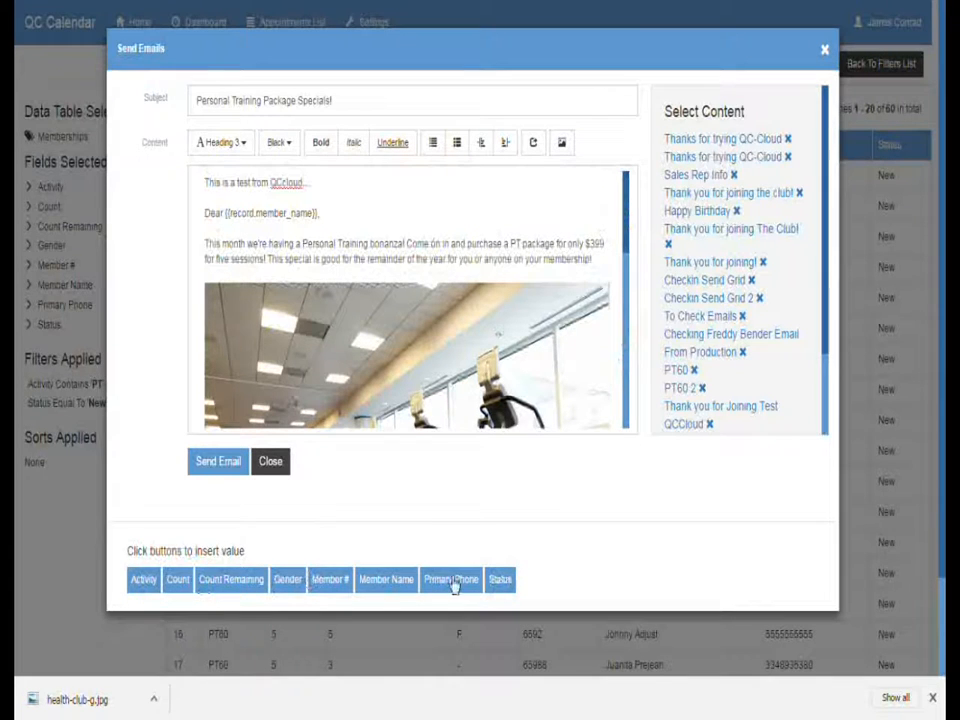